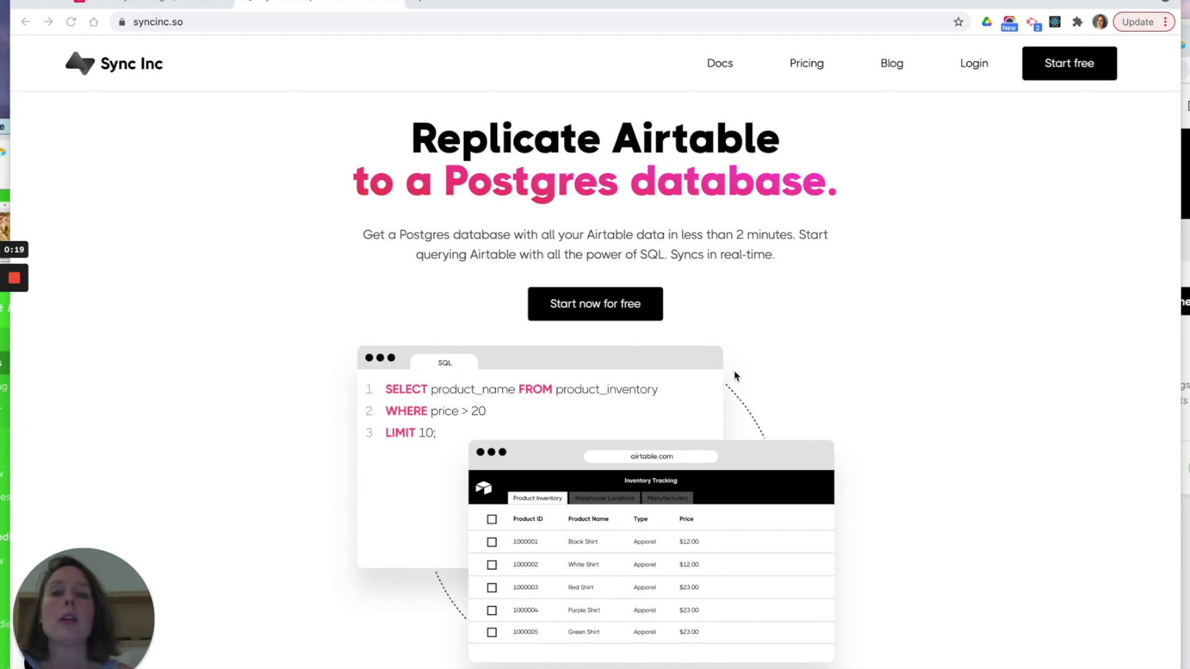
# Step: Switch to the Airtable browser tab showing the Inventory Tracking base and its SQL Console
pyautogui.click(178, 2)
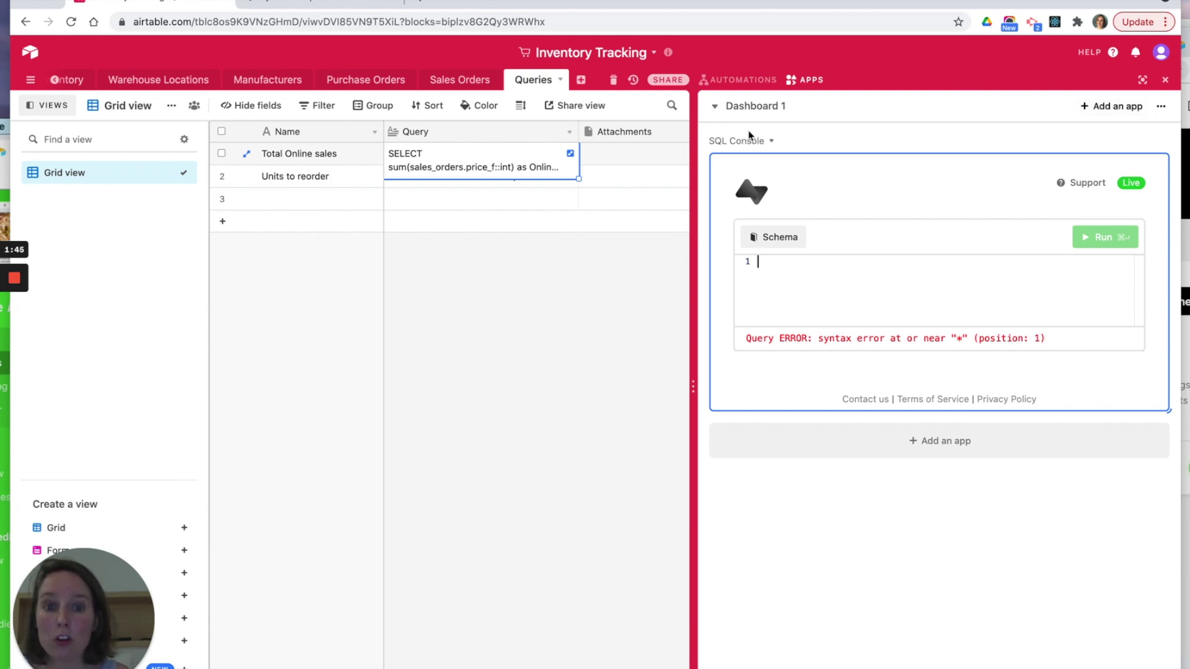
pyautogui.moveTo(748, 131)
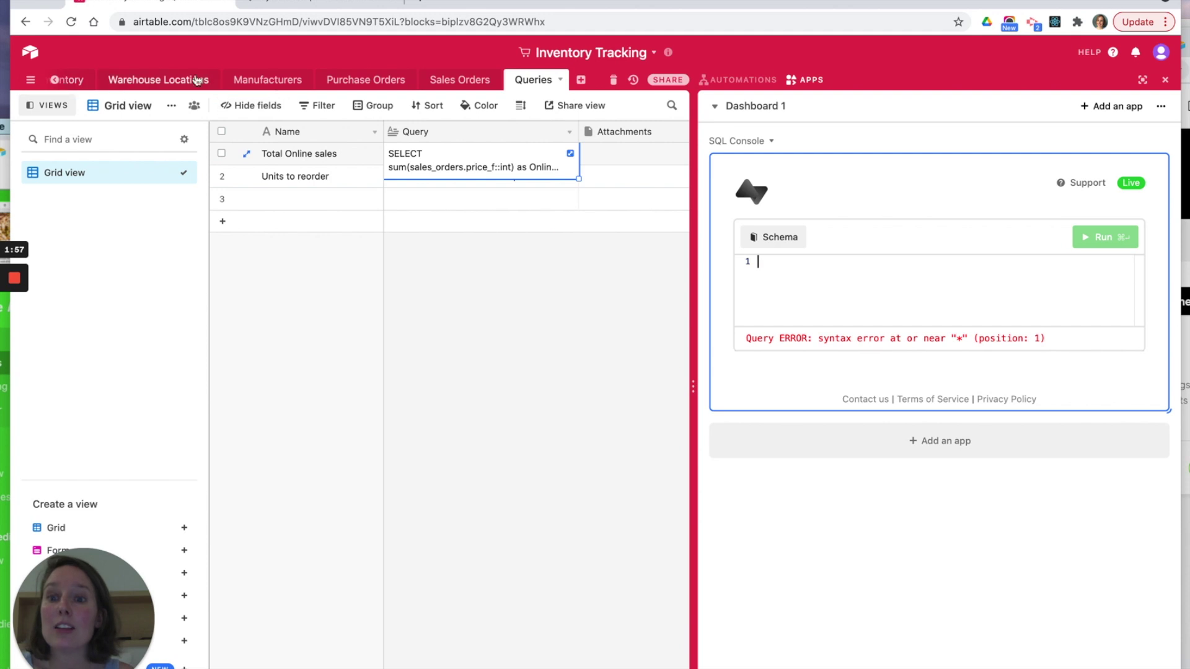
pyautogui.click(451, 86)
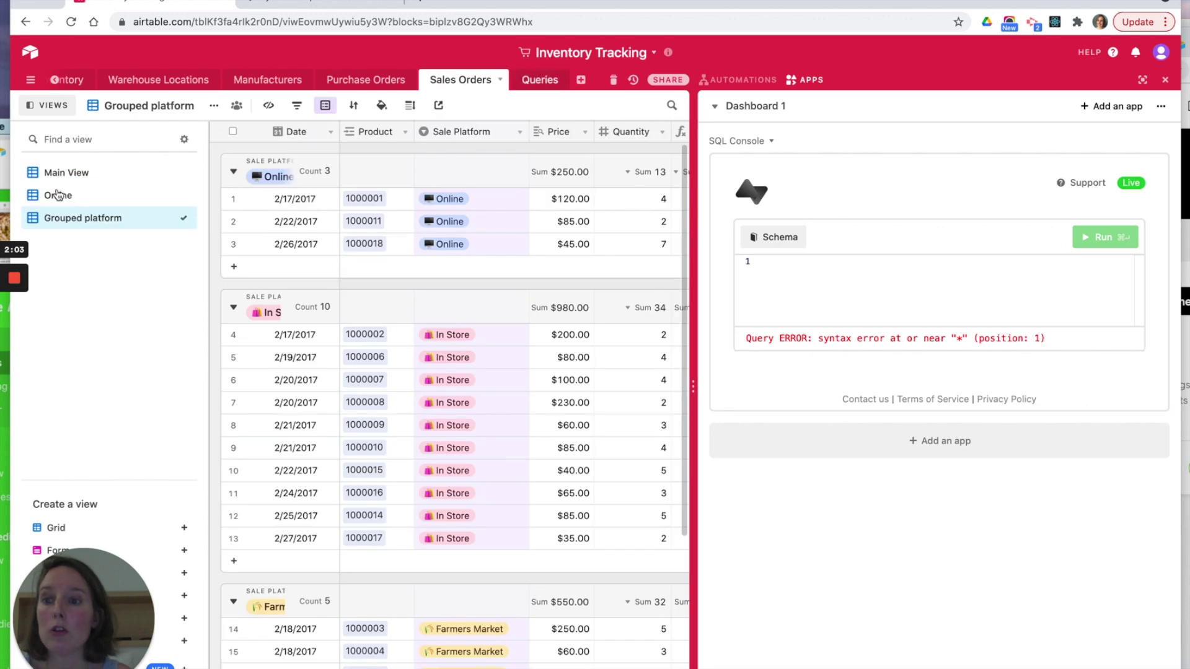
# Step: Review the Sales Orders Main View and the Online view's filter, then show the Grouped platform view
pyautogui.click(57, 171)
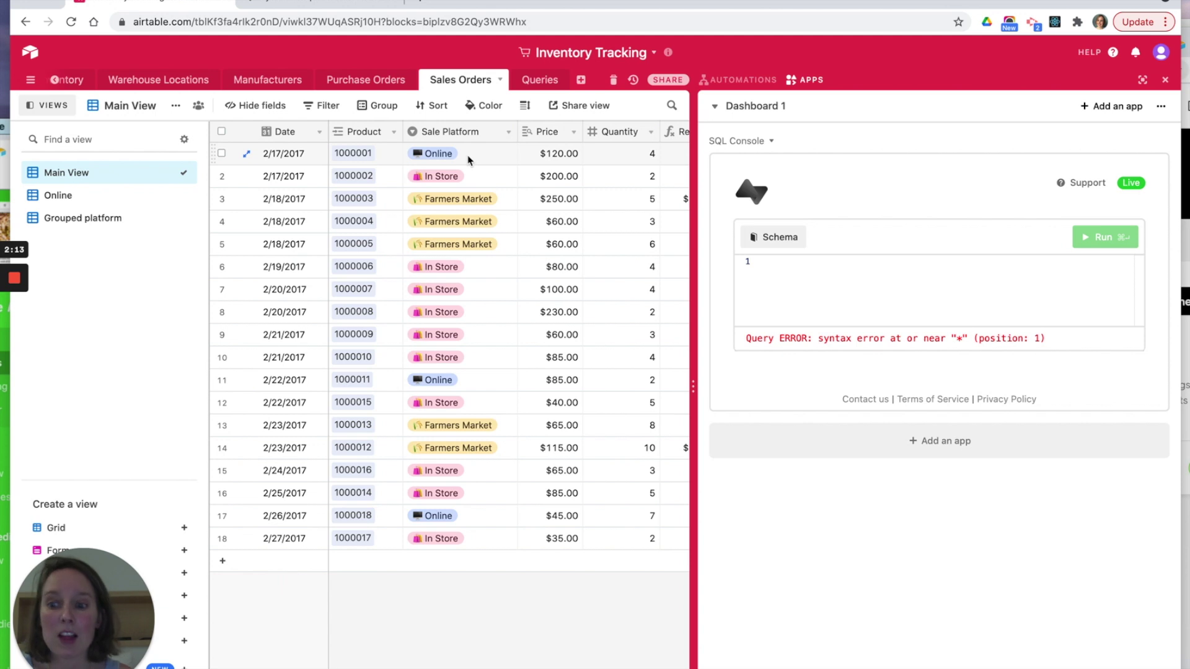
pyautogui.click(134, 201)
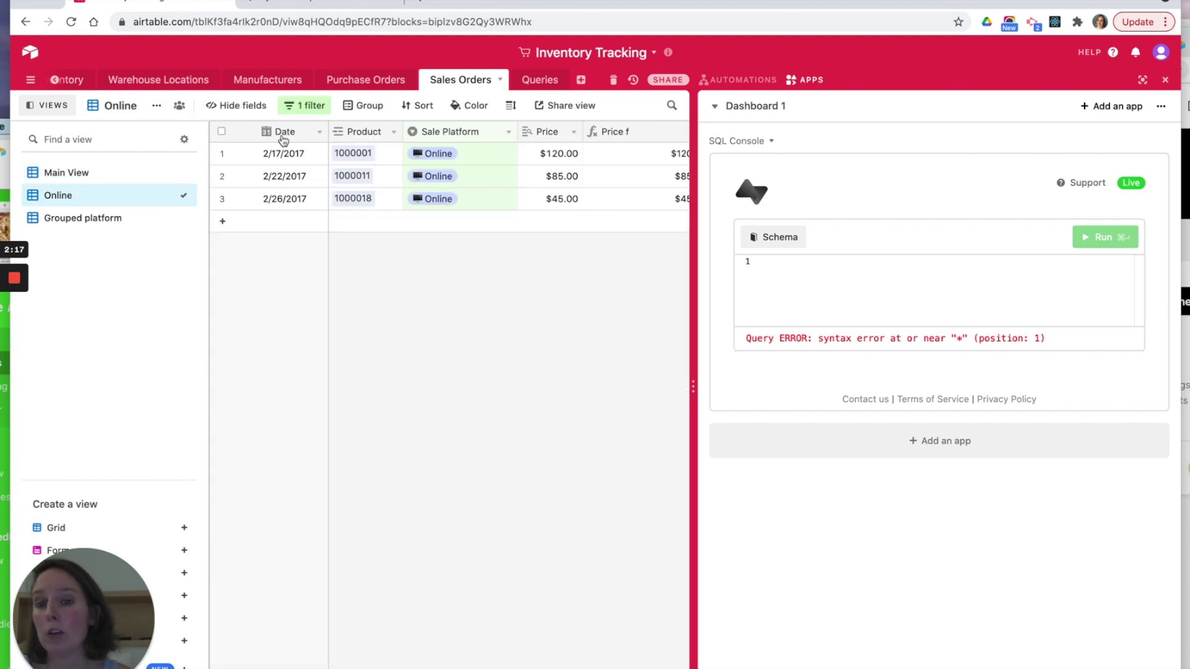
pyautogui.click(305, 106)
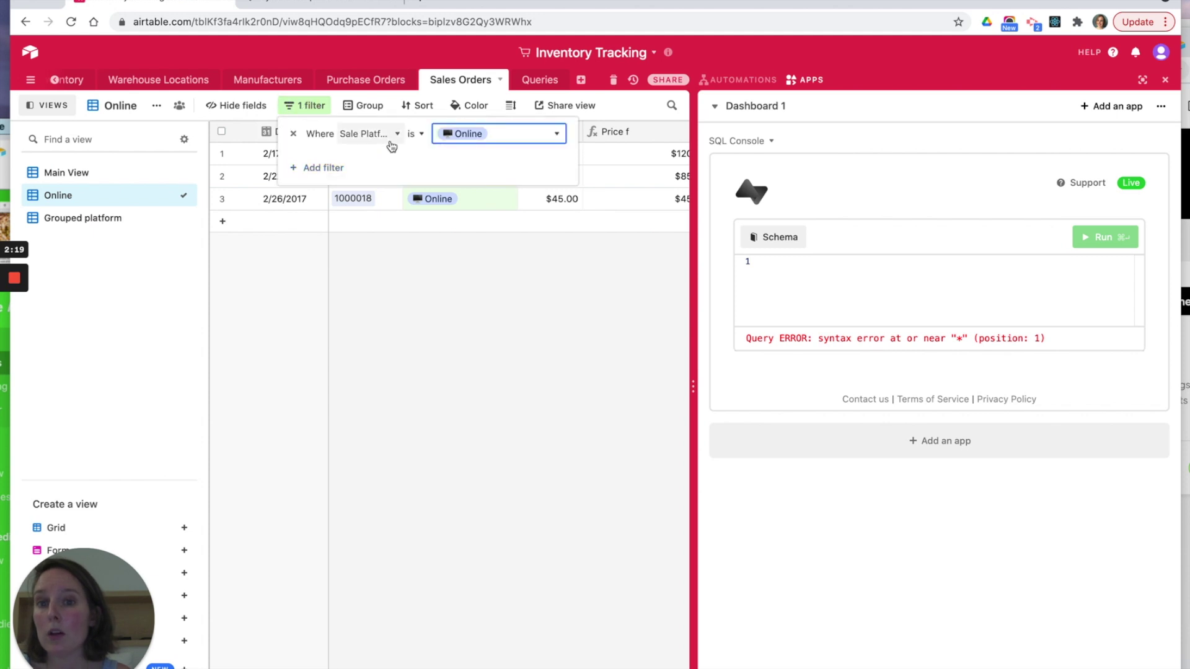
pyautogui.click(441, 270)
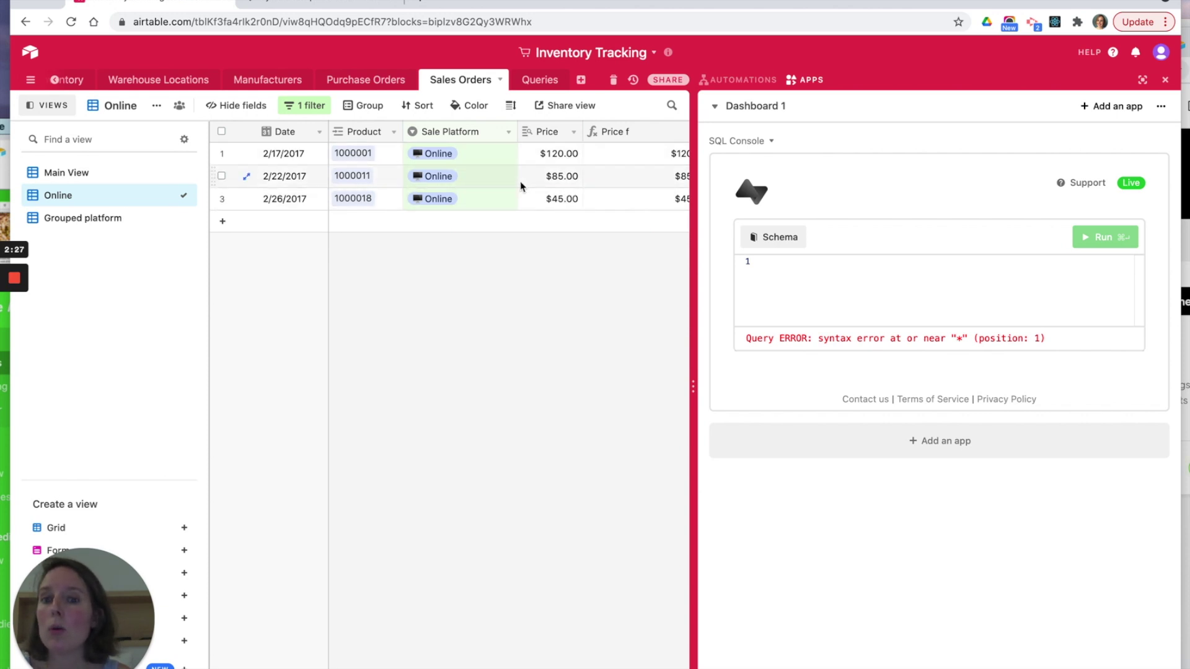
pyautogui.click(136, 220)
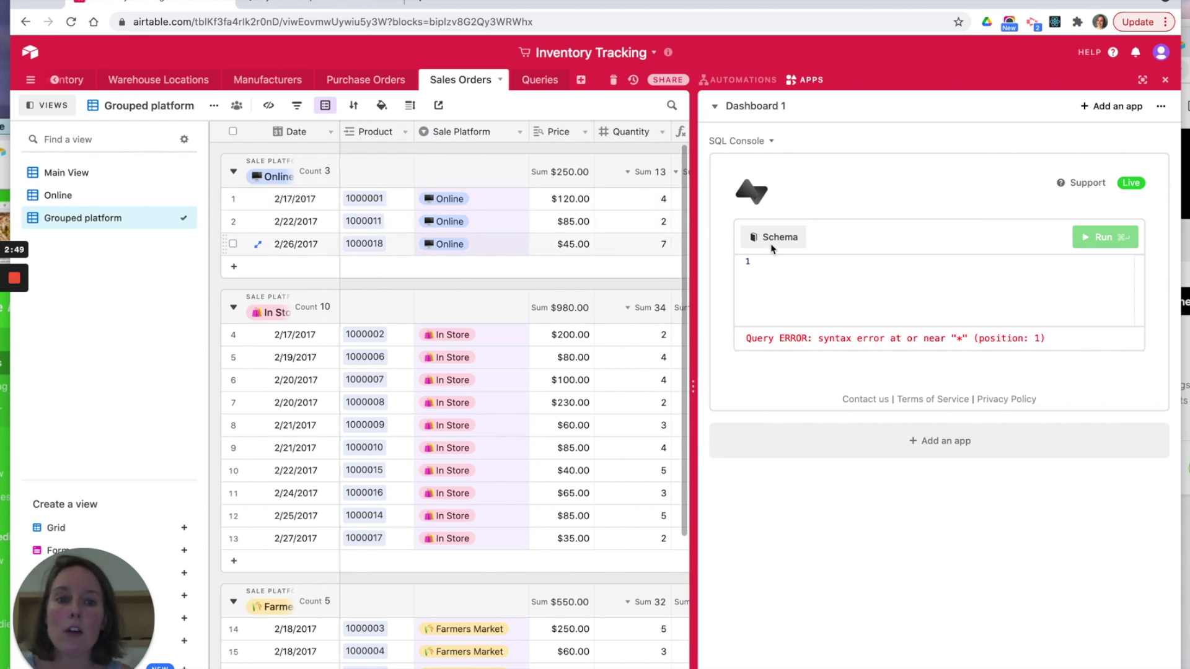
# Step: Copy the full SQL of the Total Online sales query from the Queries table
pyautogui.click(561, 83)
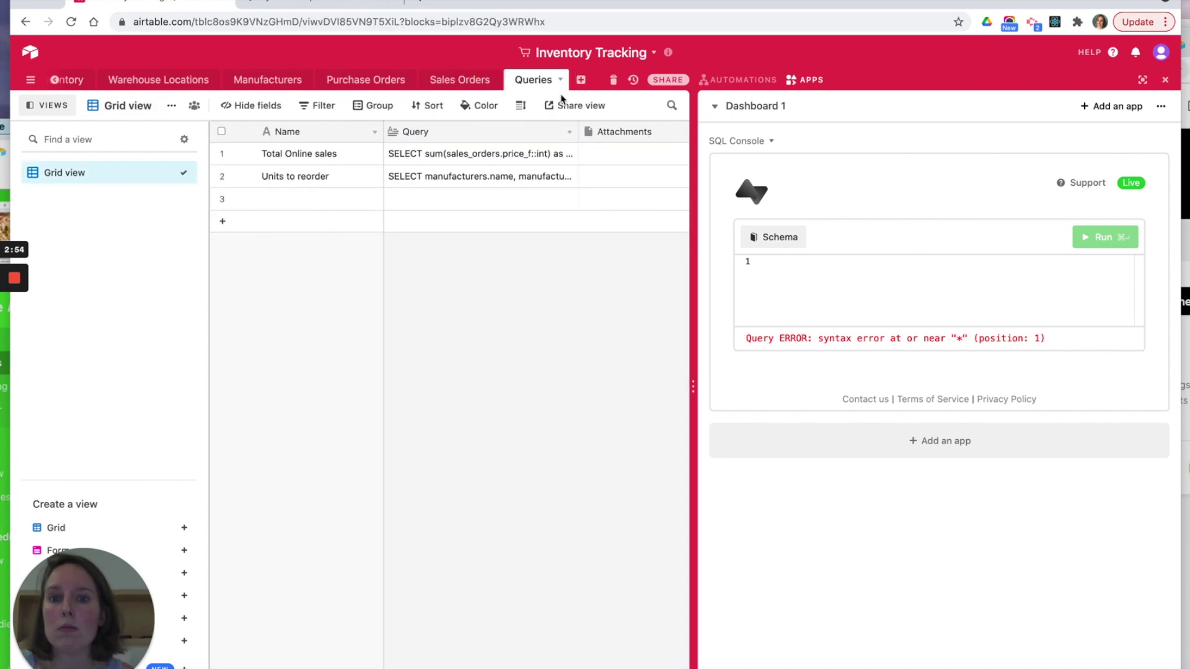
pyautogui.click(530, 162)
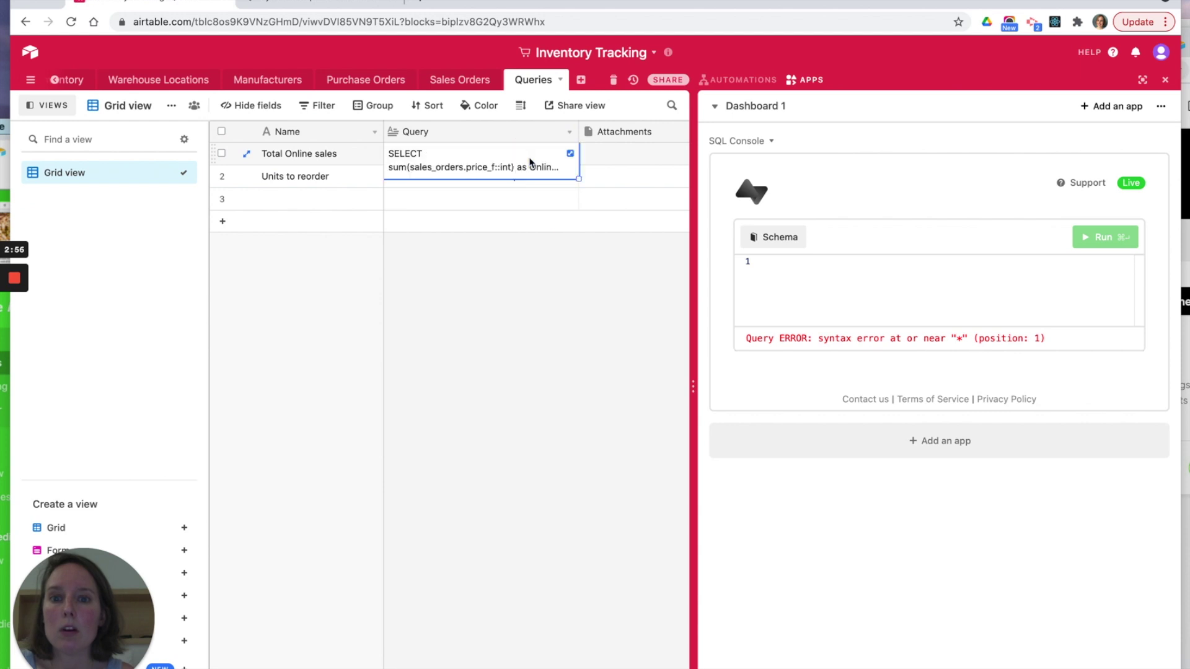
pyautogui.click(570, 155)
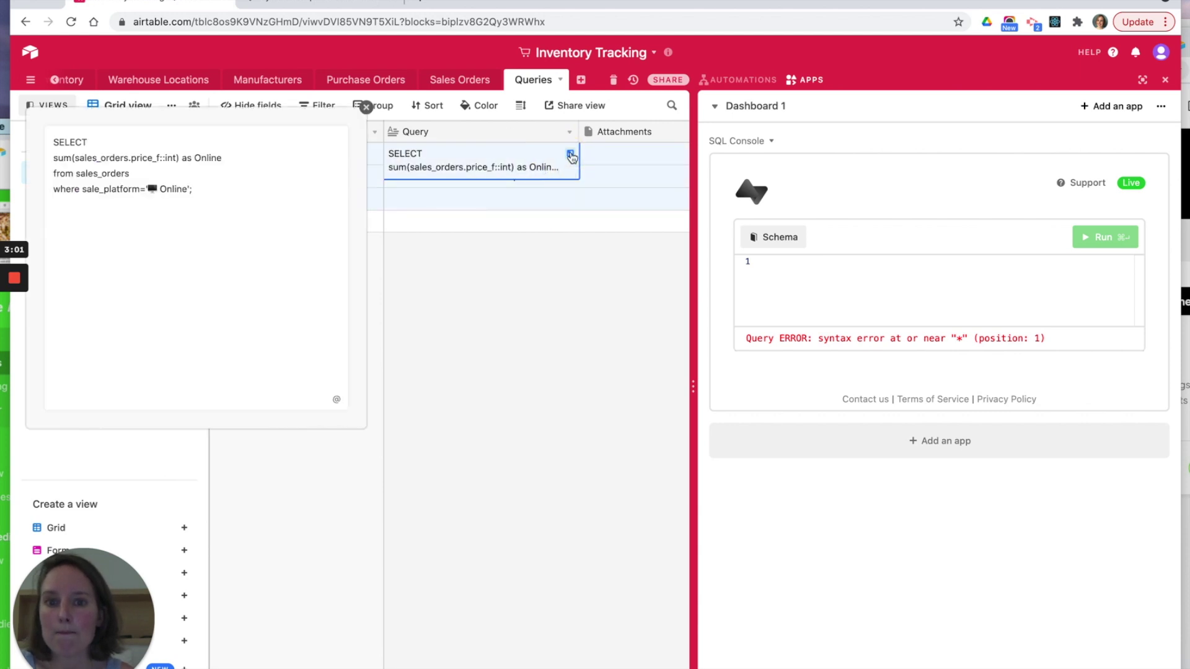
pyautogui.click(192, 238)
pyautogui.press('super+a')
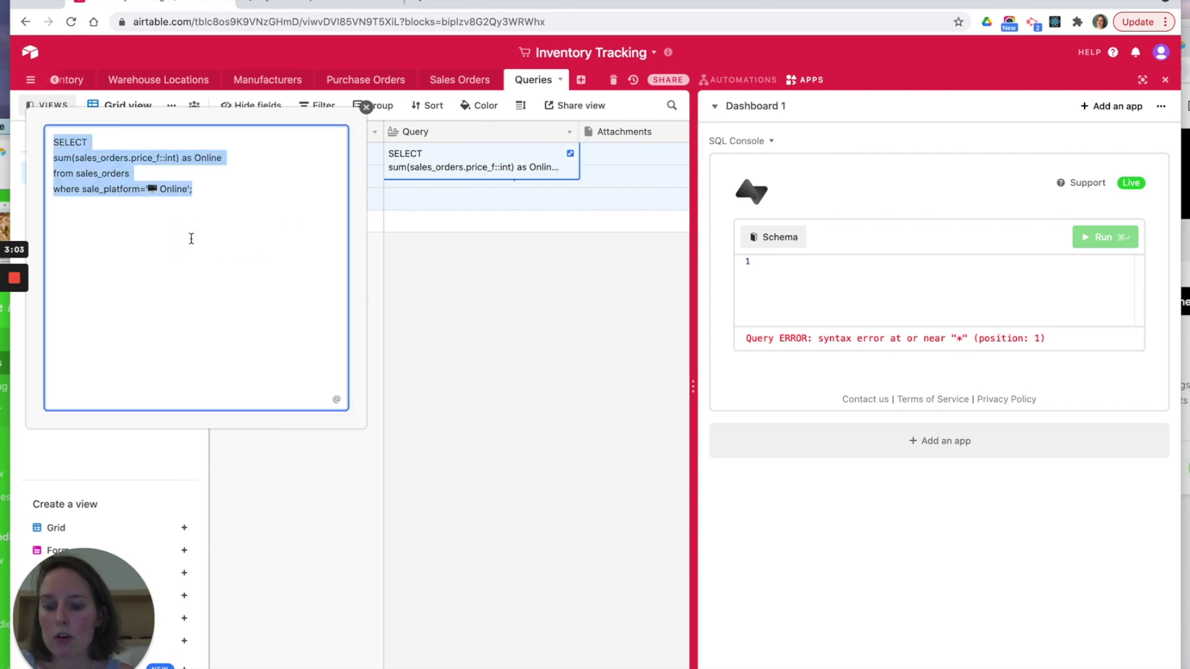
pyautogui.click(773, 288)
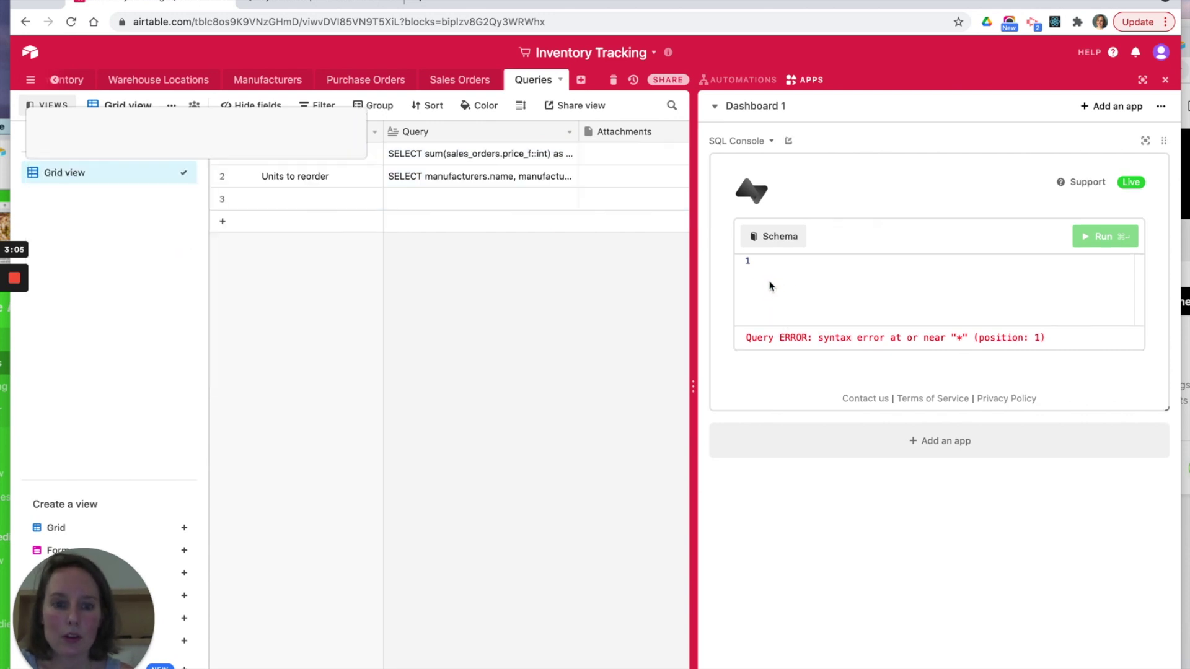
# Step: Paste the Total Online sales query into the SQL Console editor, with the caret at its end
pyautogui.click(767, 266)
pyautogui.write("SELECT sum(sales_orders.price_f::int) as Online from sales_orders where sale_platform='💻 Online';")
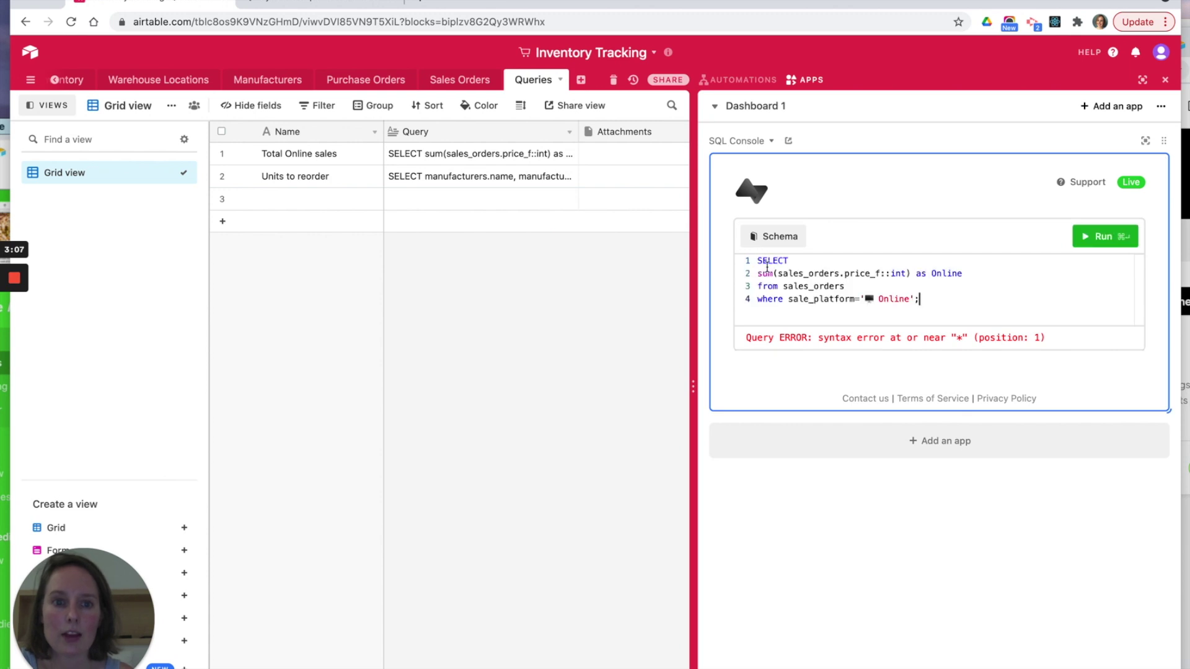
pyautogui.press('Return')
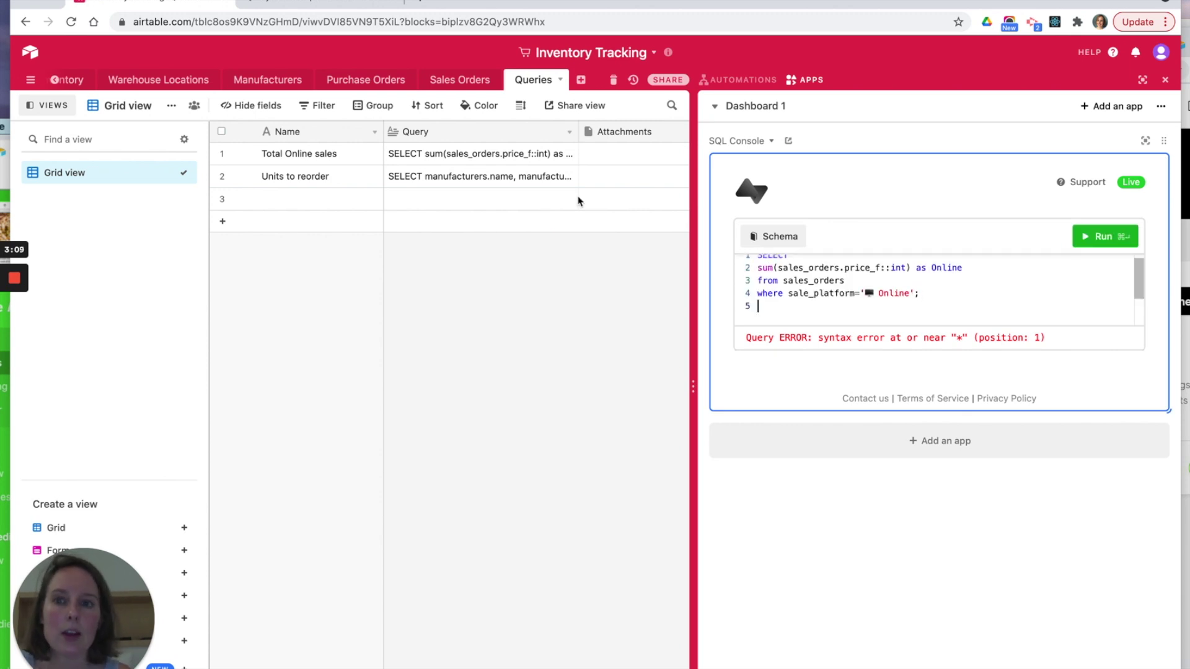
pyautogui.click(452, 86)
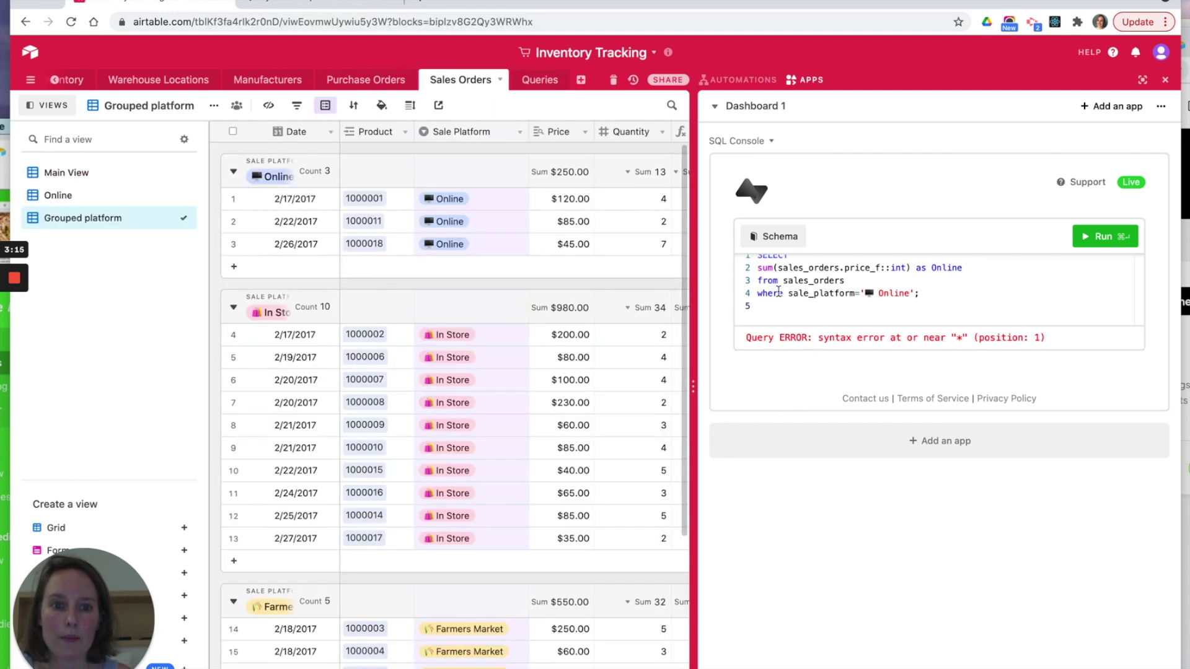
pyautogui.scroll(1, 782, 282)
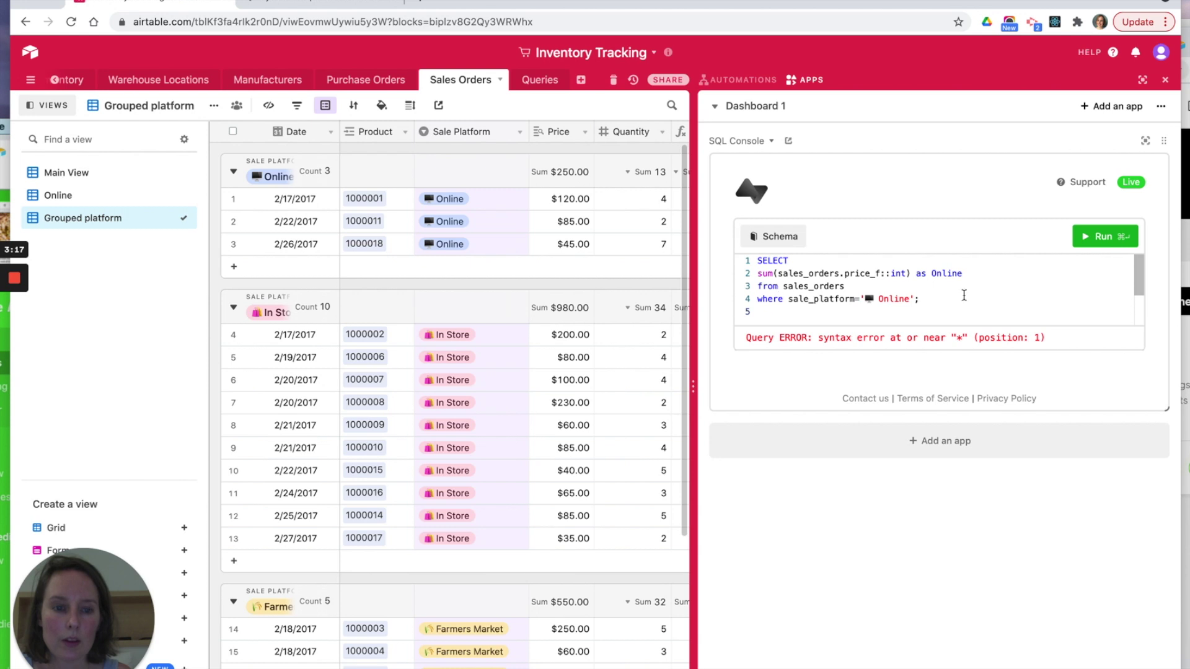
pyautogui.click(944, 300)
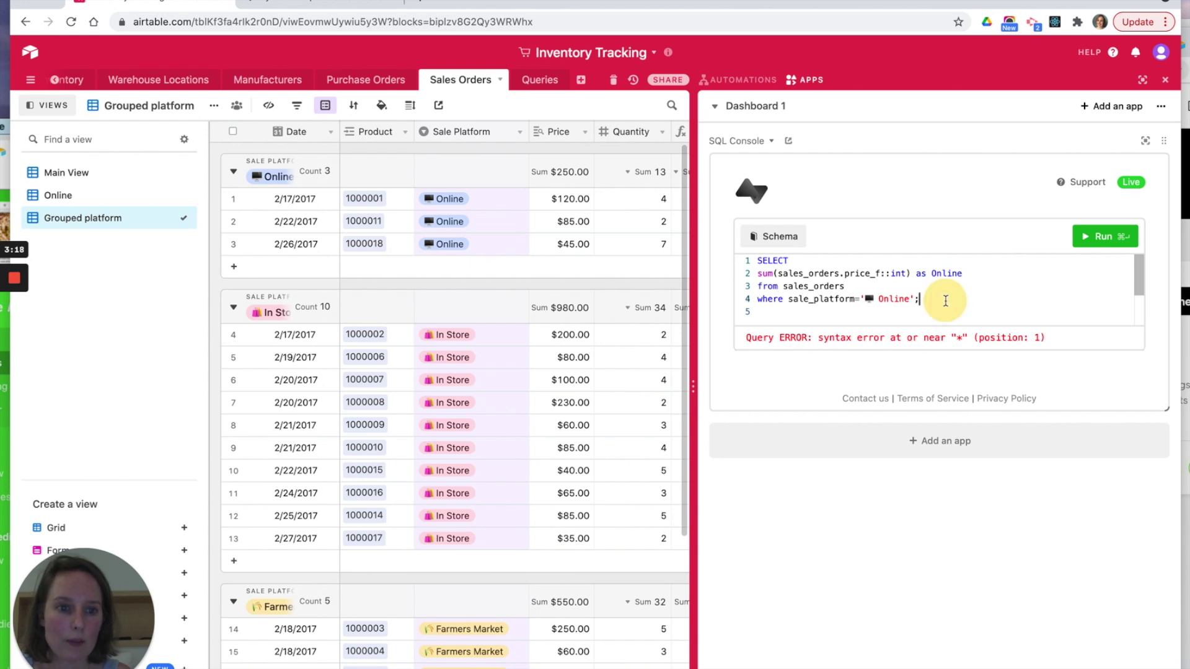
# Step: Run the pasted sum-of-price query for the Online platform in the SQL Console, returning 250
pyautogui.click(1092, 243)
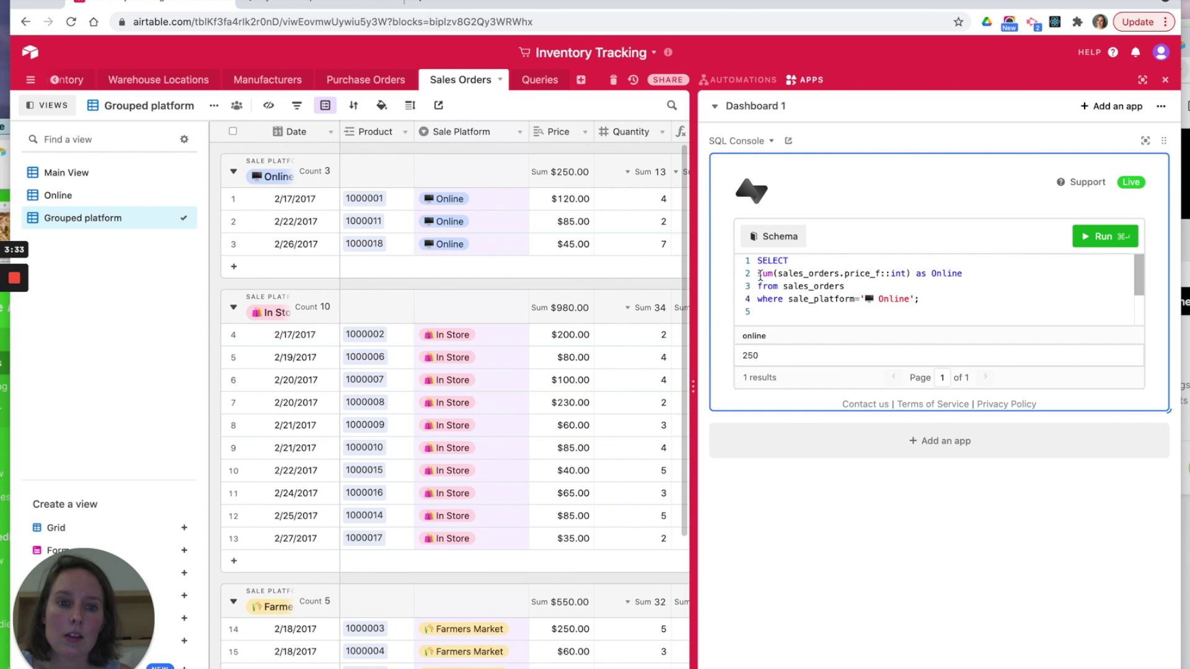
pyautogui.click(761, 275)
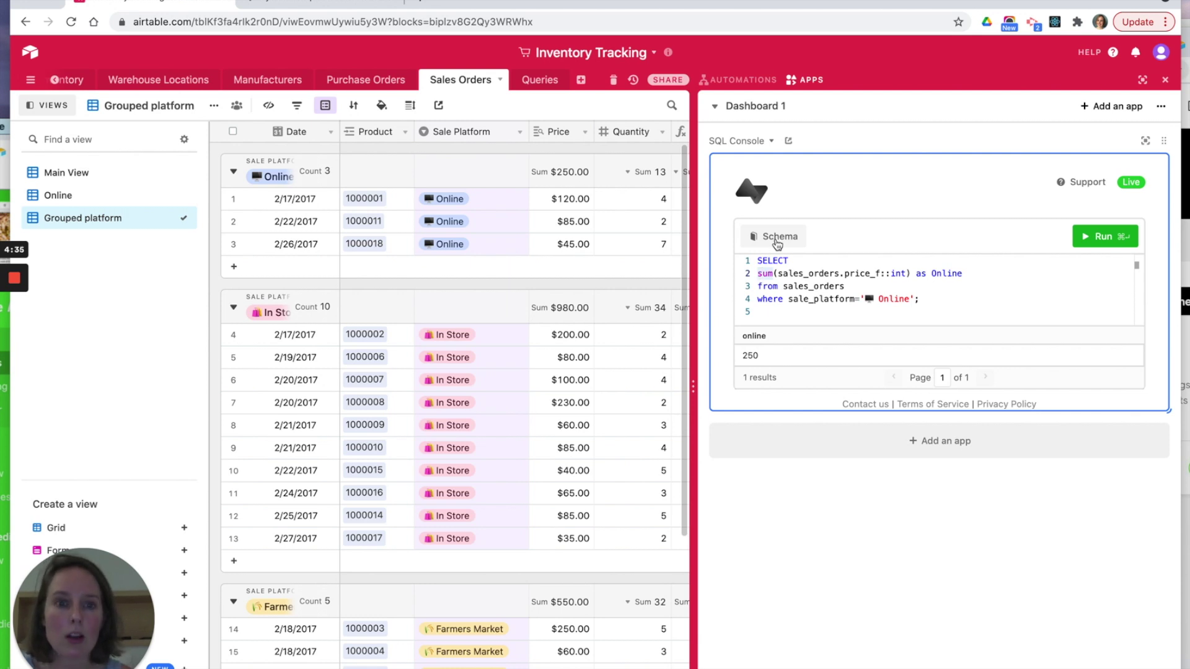
# Step: Open the Schema pane and collapse the manufacturers, product_inventory, purchase_orders and queries column lists
pyautogui.click(776, 240)
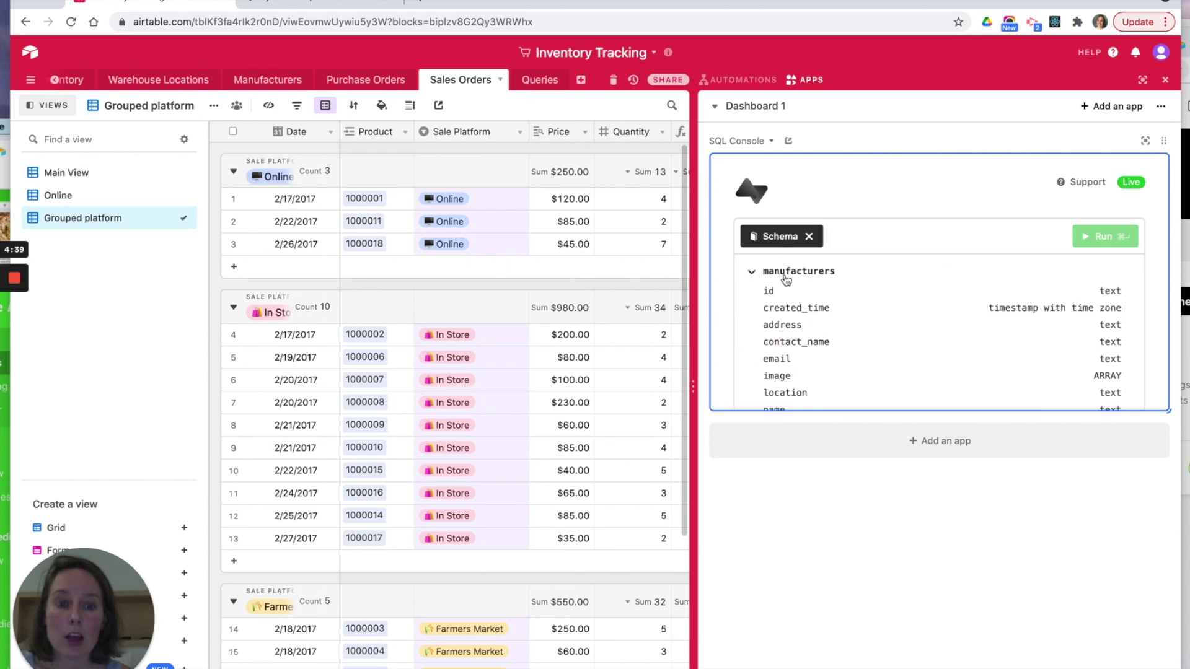
pyautogui.click(754, 274)
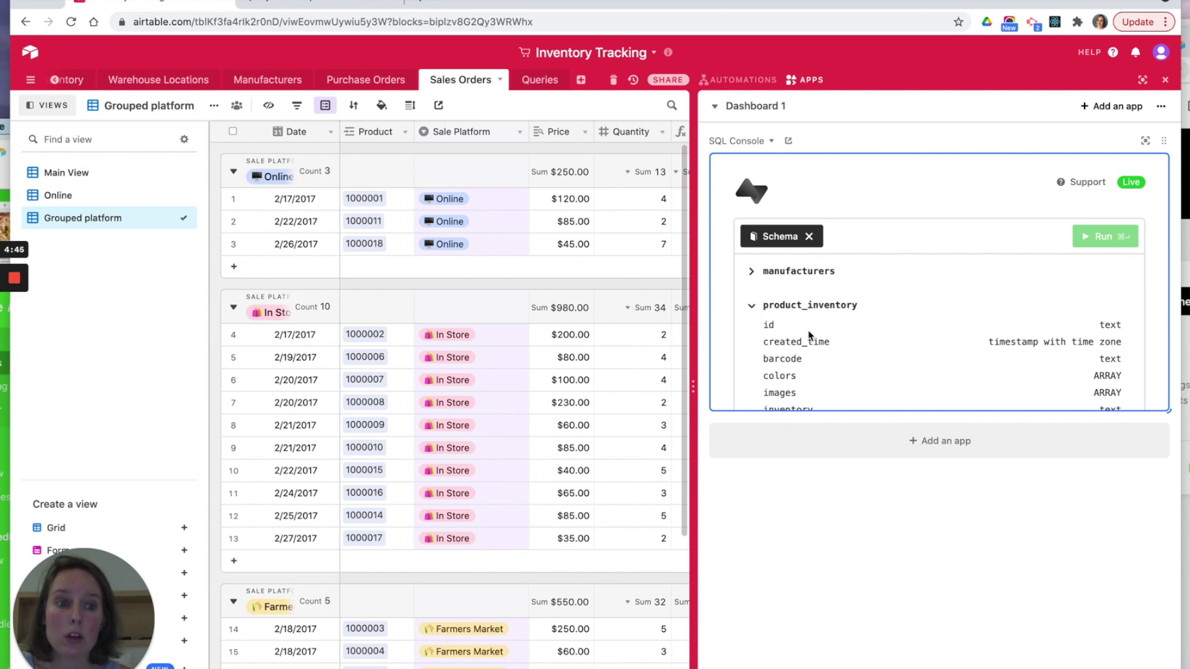
pyautogui.scroll(-3, 995, 351)
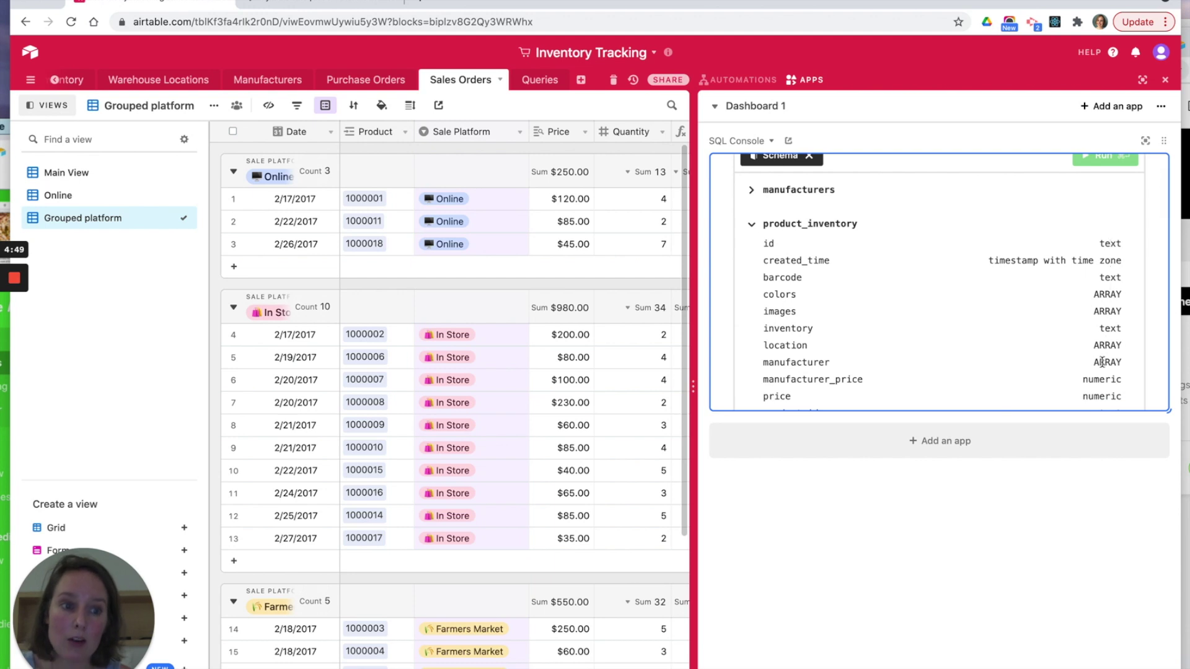
pyautogui.scroll(-2, 1102, 366)
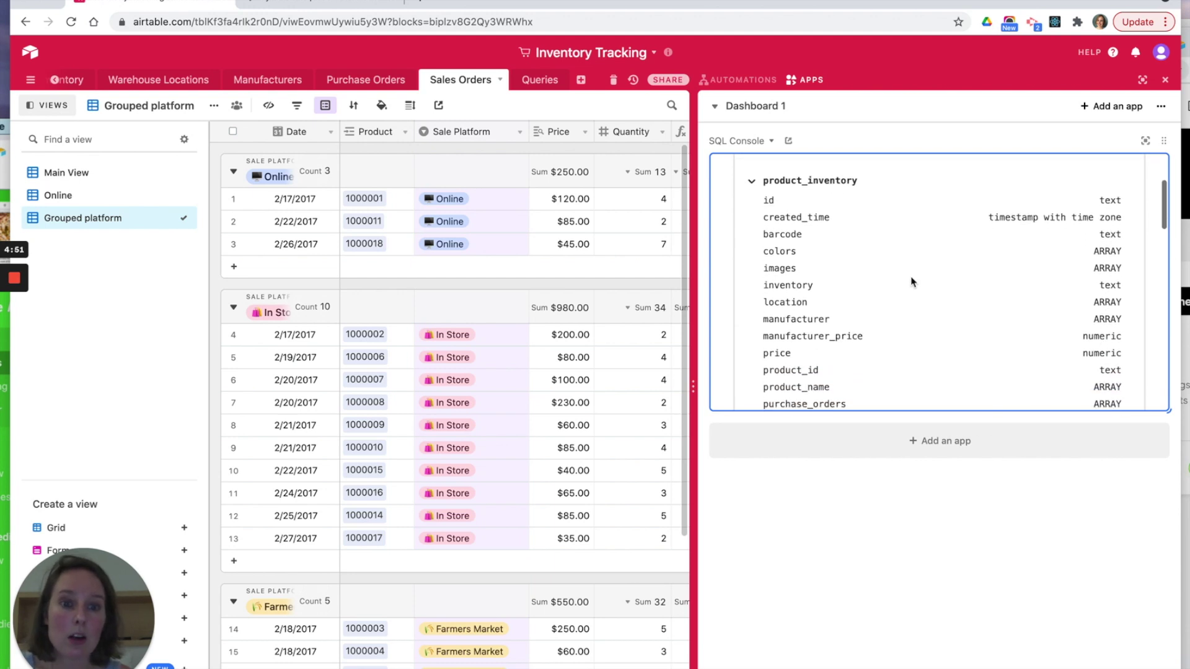
pyautogui.click(752, 181)
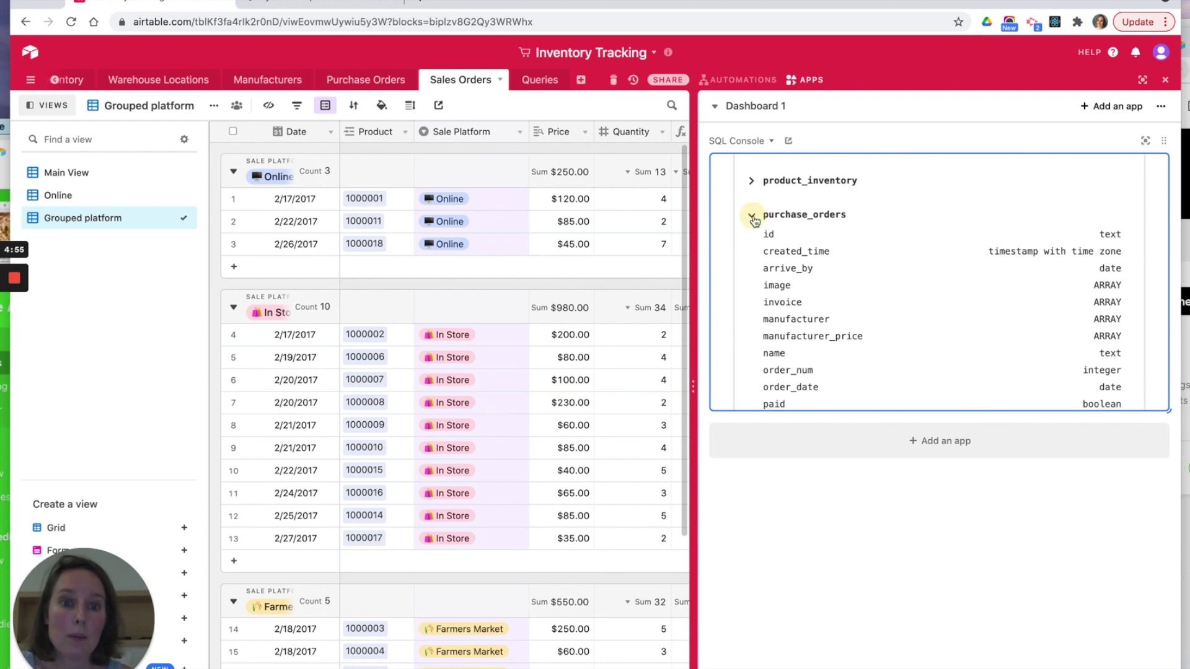
pyautogui.click(751, 216)
pyautogui.click(751, 250)
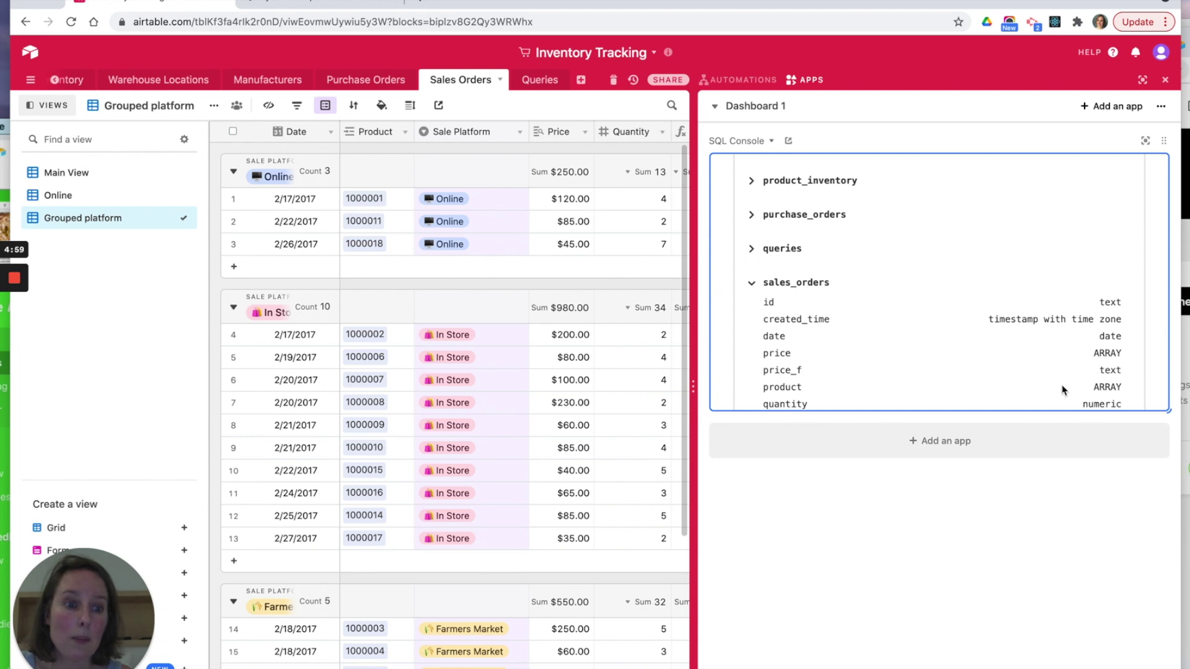
# Step: Inspect the sales_orders price and price_f columns and their types, then close the schema
pyautogui.moveTo(764, 370); pyautogui.dragTo(833, 376)
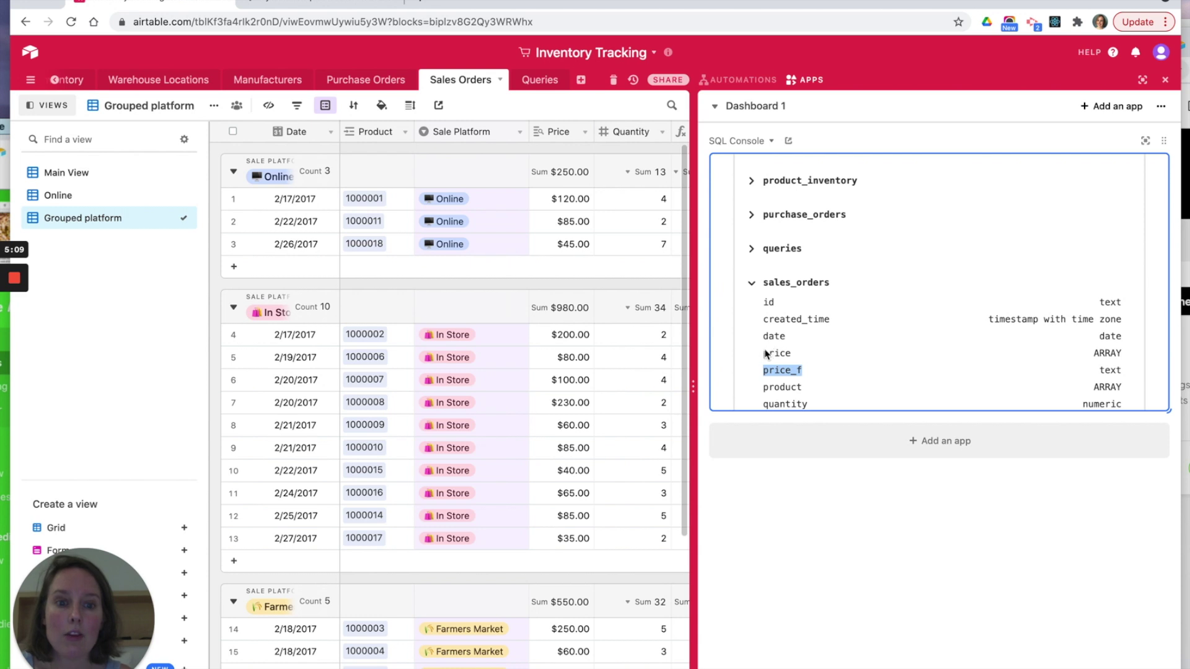
pyautogui.moveTo(766, 355); pyautogui.dragTo(802, 358)
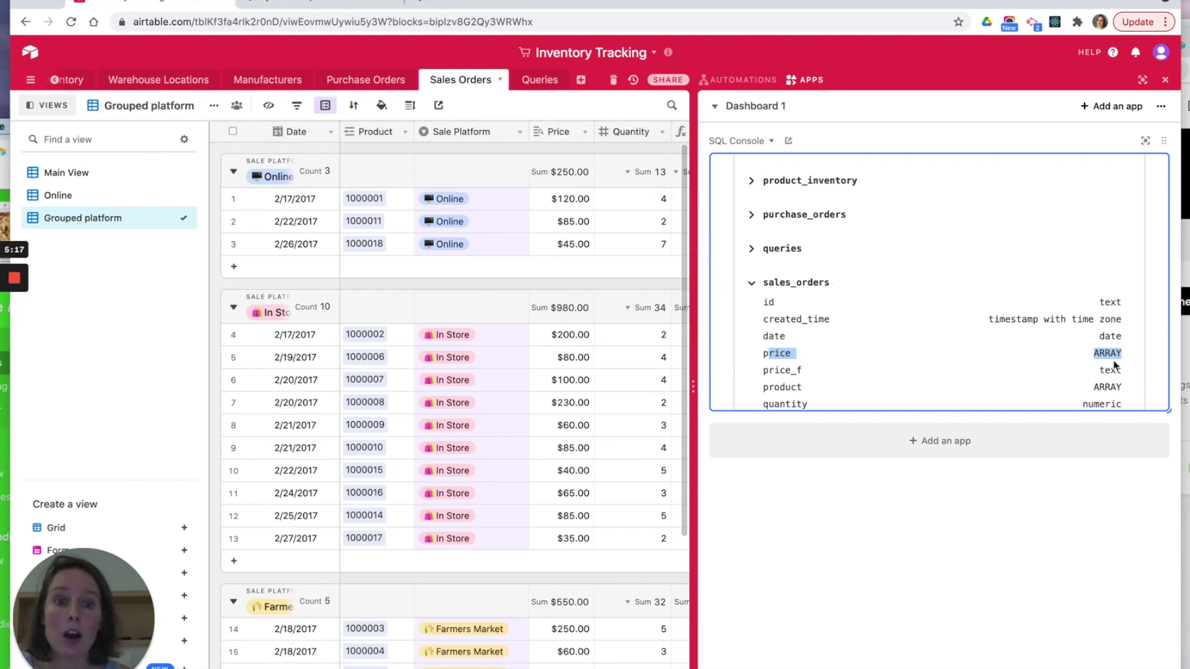
pyautogui.click(752, 283)
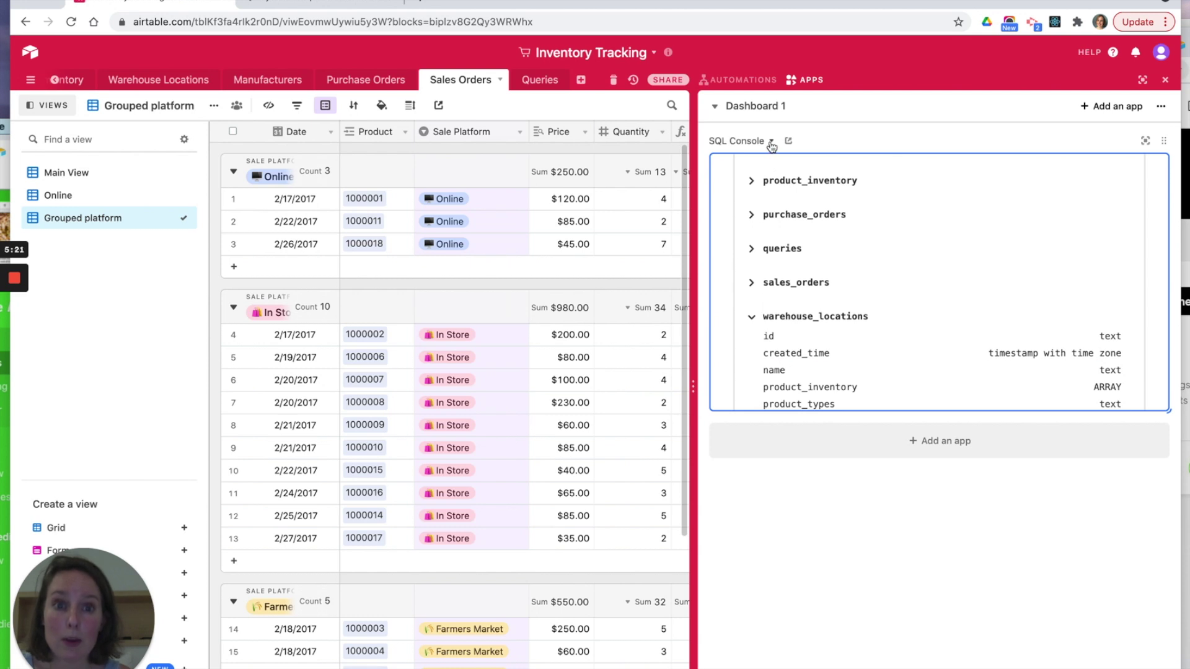
pyautogui.scroll(3, 790, 233)
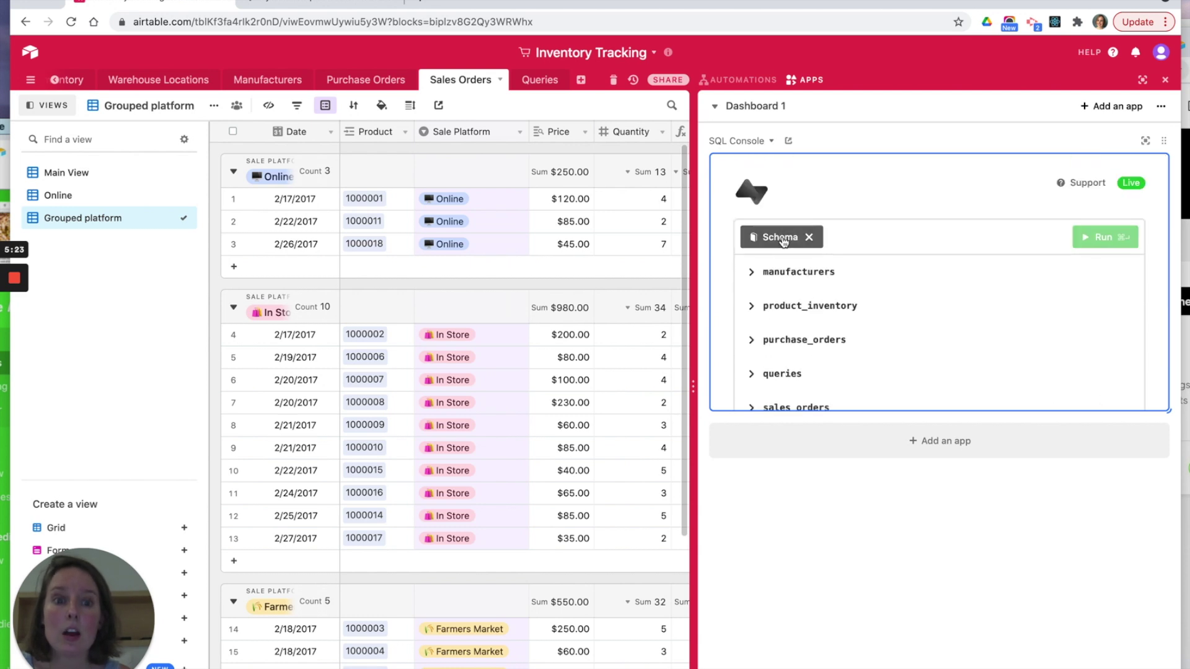
pyautogui.click(786, 236)
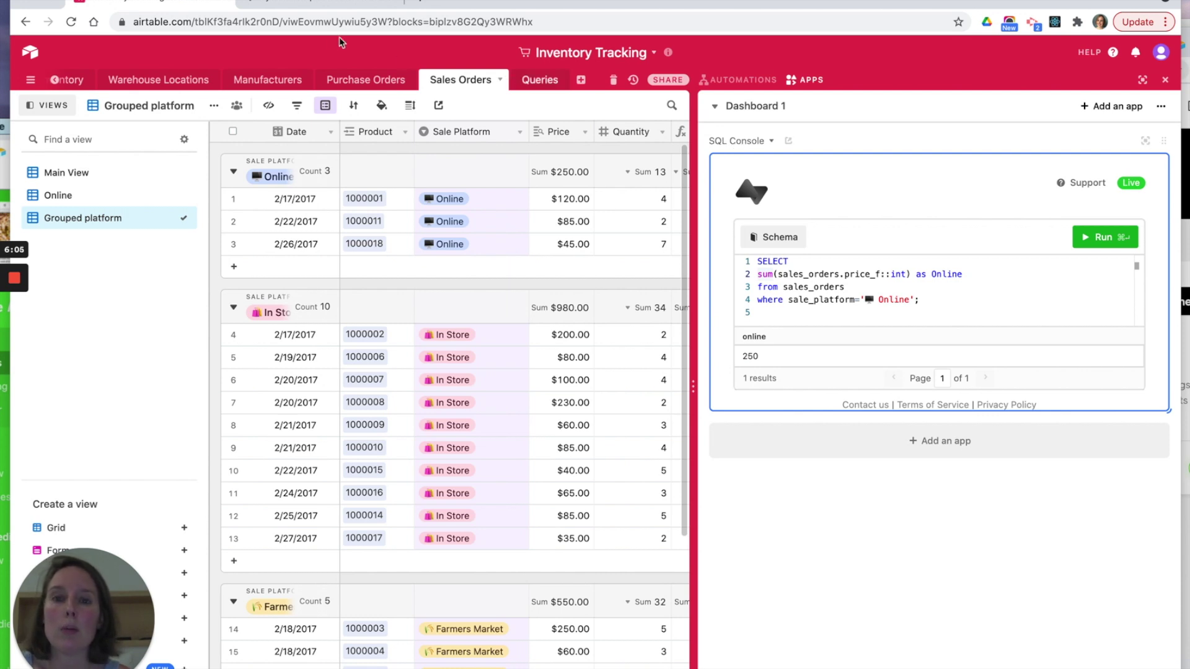
# Step: Switch to the Product Inventory table's Inventory Overview listing 18 products
pyautogui.click(80, 84)
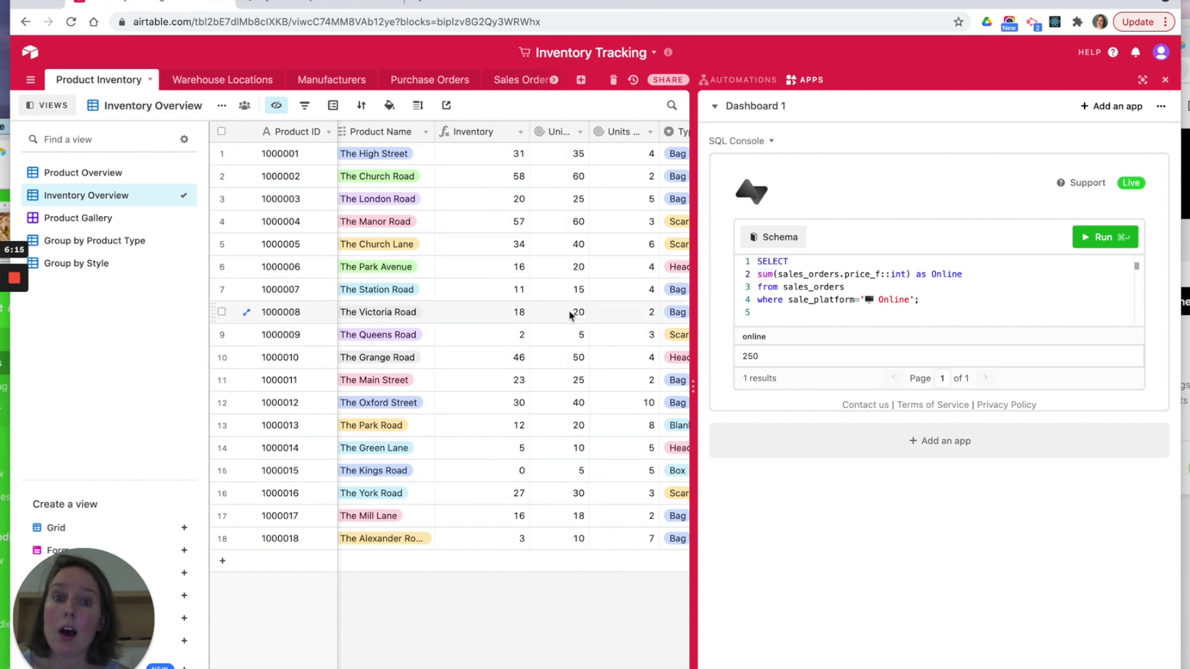
# Step: Widen the Units Ordered and Units Sold columns in Product Inventory so their full names show
pyautogui.hscroll(2, 570, 315)
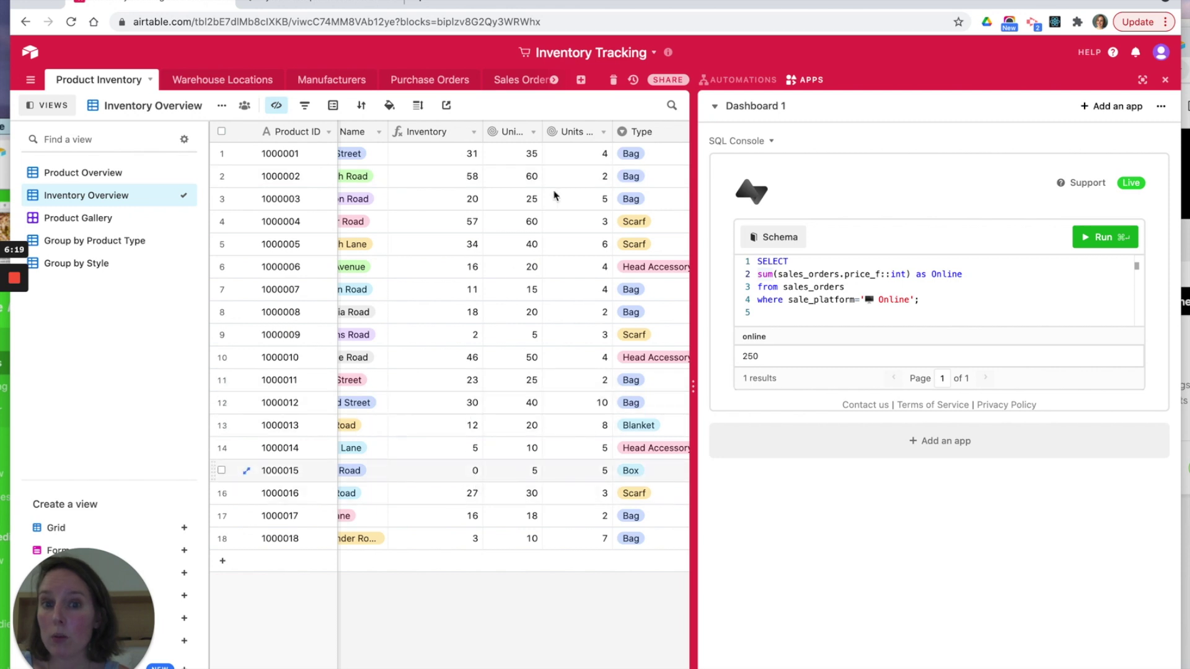
pyautogui.moveTo(538, 130); pyautogui.dragTo(565, 130)
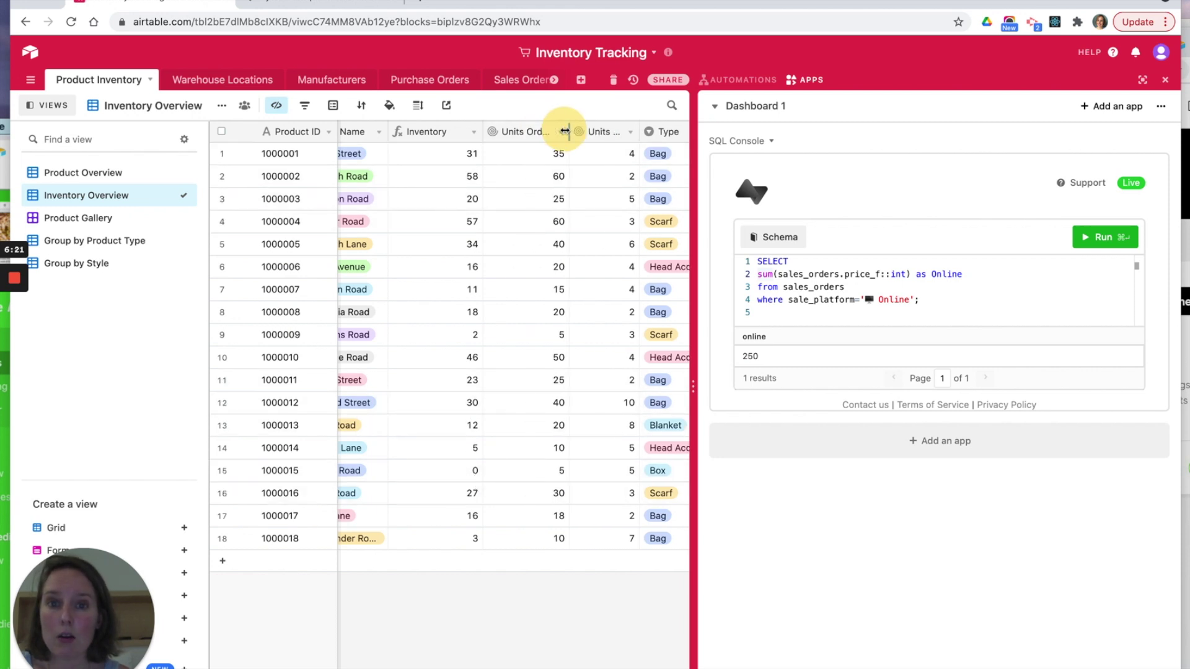
pyautogui.click(638, 127)
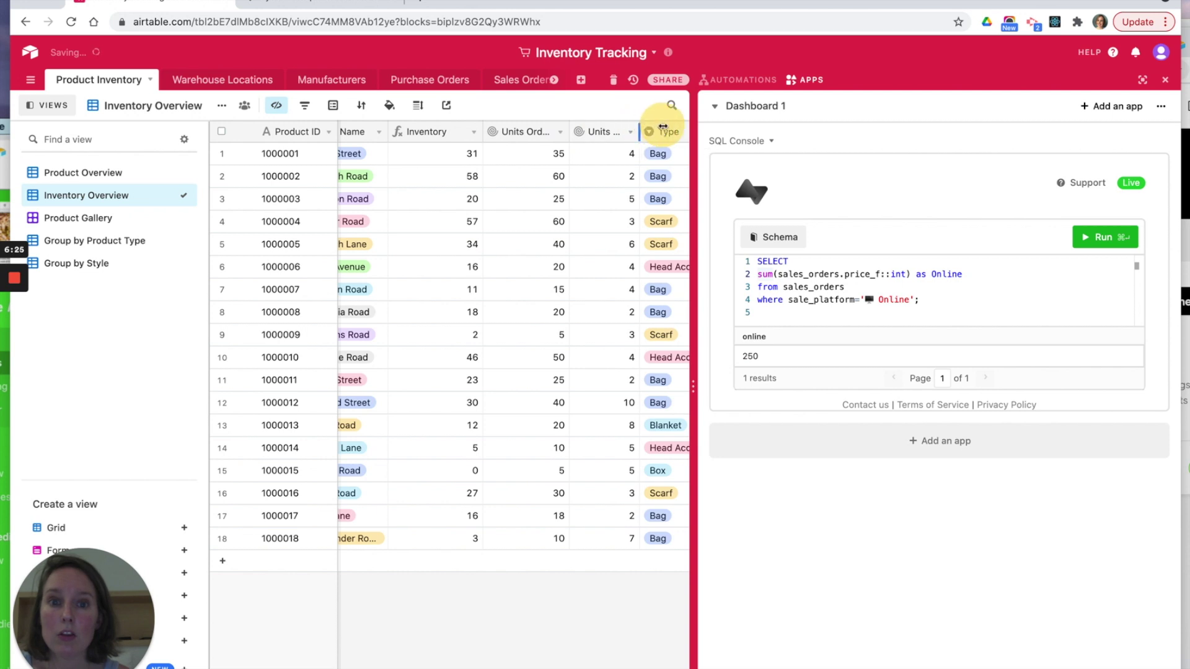
pyautogui.moveTo(662, 127); pyautogui.dragTo(663, 126)
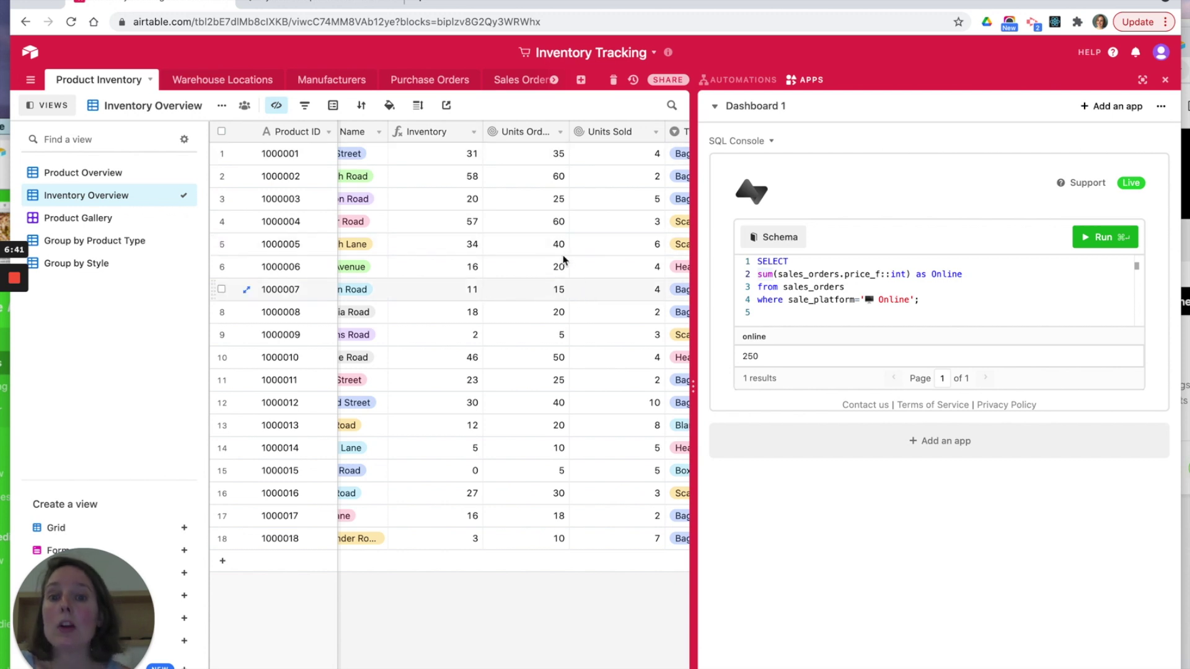
pyautogui.click(342, 80)
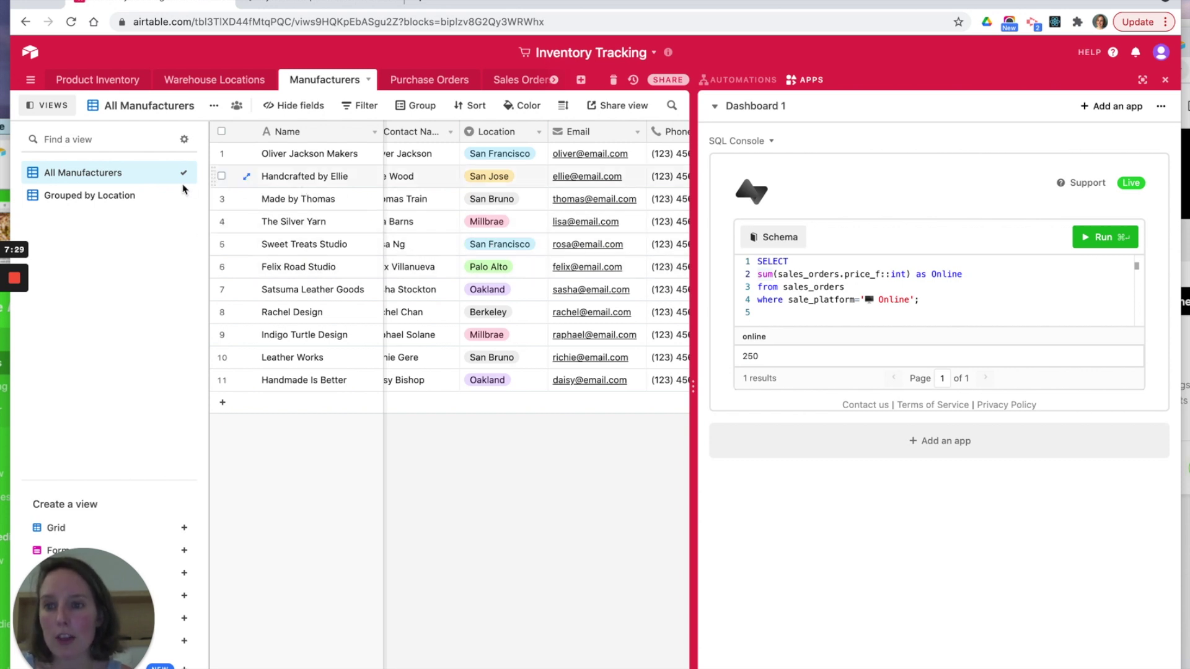
# Step: Copy the full 'Units to reorder' JOIN query text from the Queries table's Query cell
pyautogui.click(553, 80)
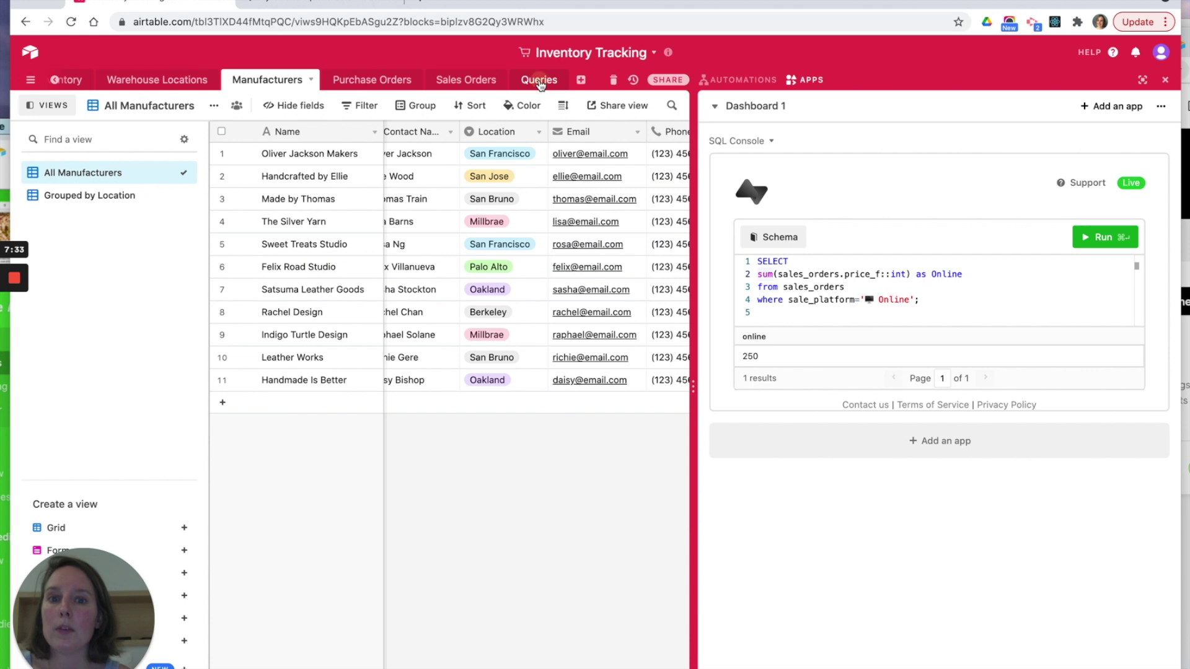
pyautogui.click(541, 84)
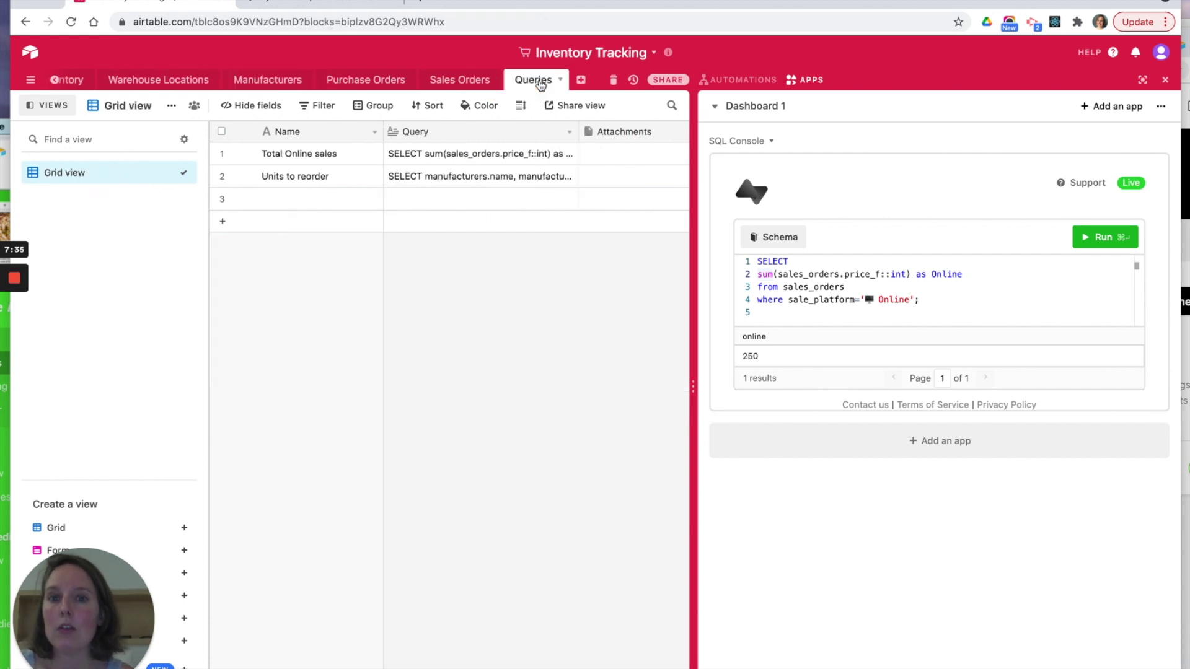
pyautogui.click(456, 176)
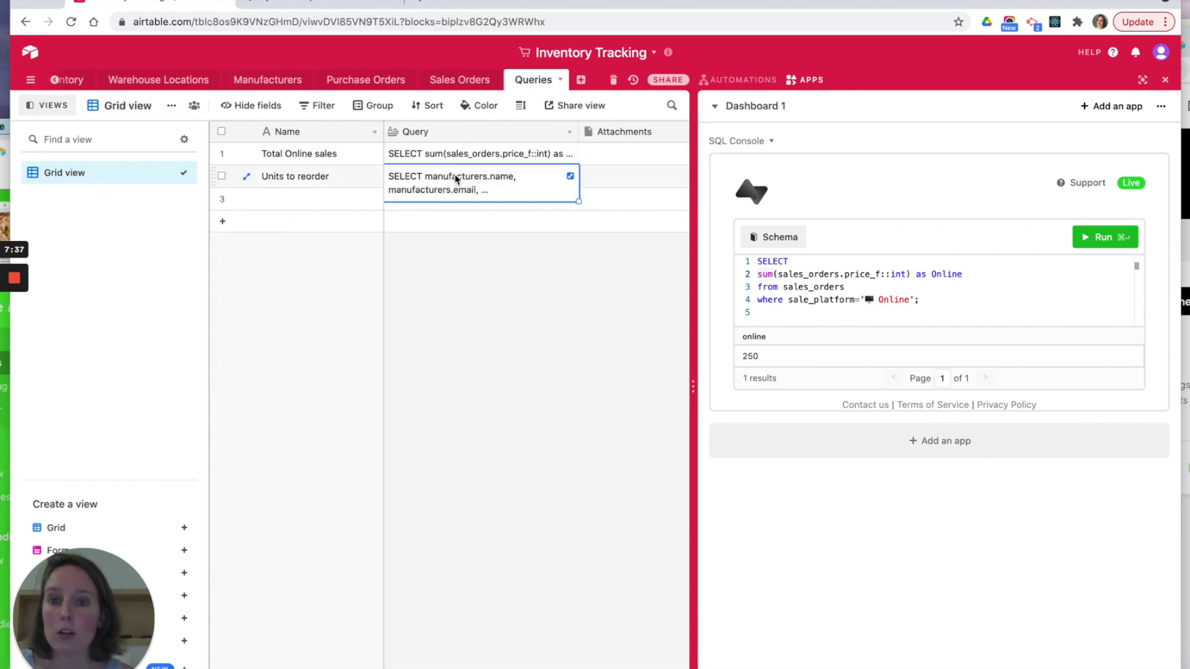
pyautogui.click(570, 176)
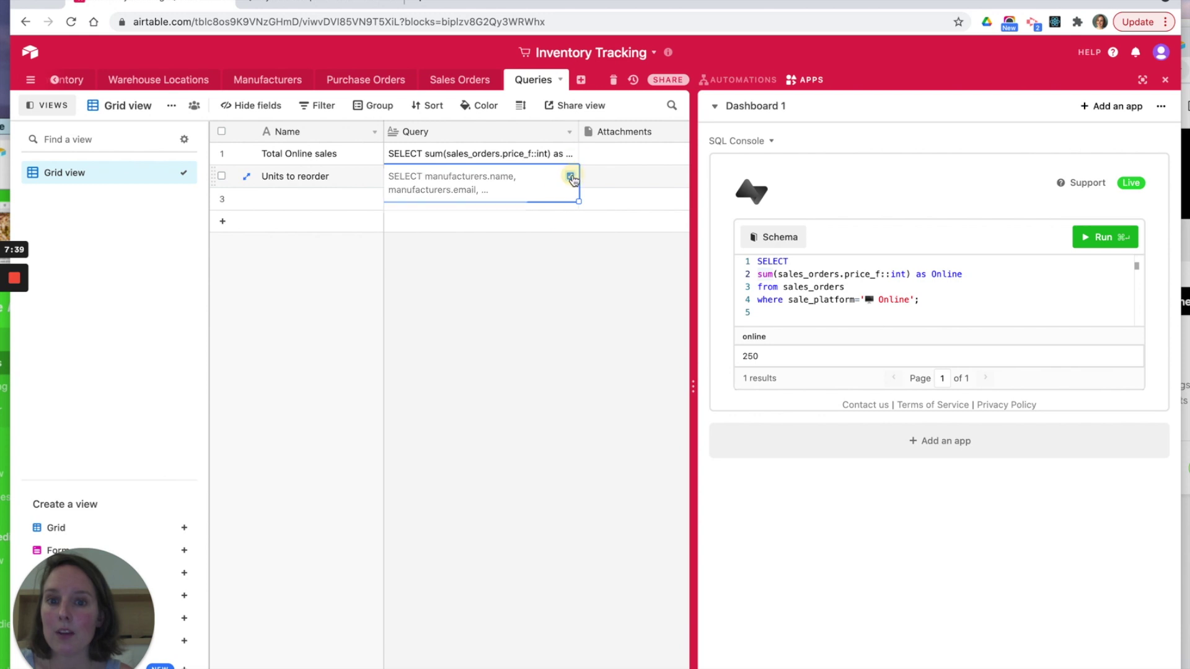
pyautogui.moveTo(266, 226); pyautogui.dragTo(101, 169)
pyautogui.press('super+a')
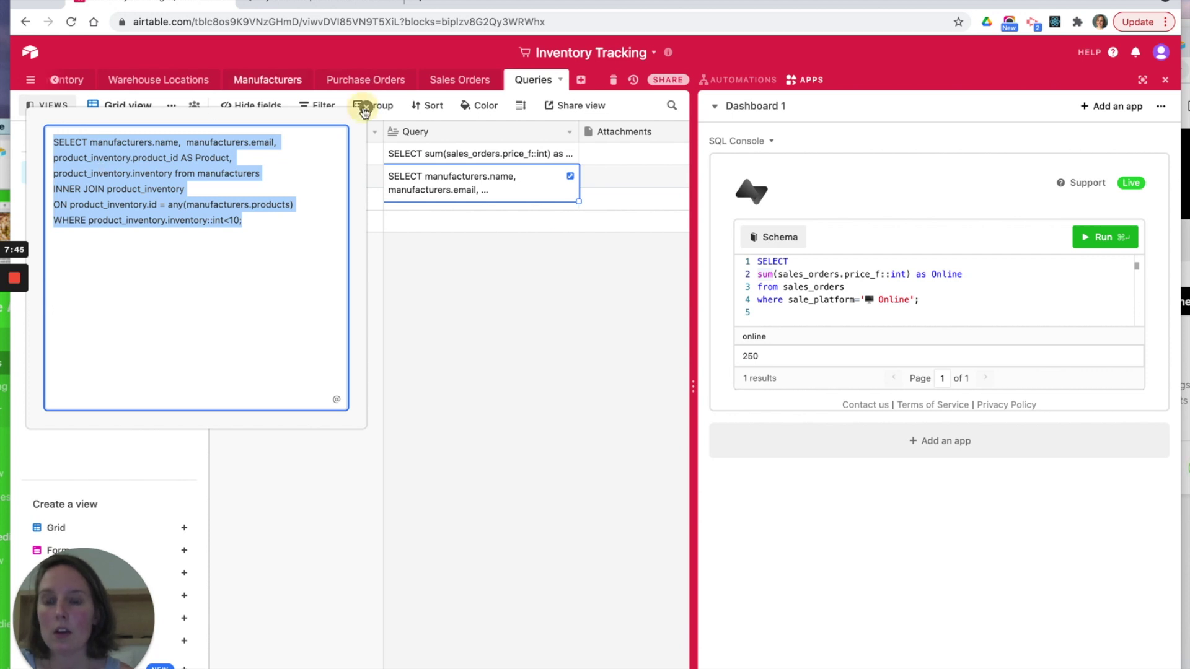
pyautogui.press('Escape')
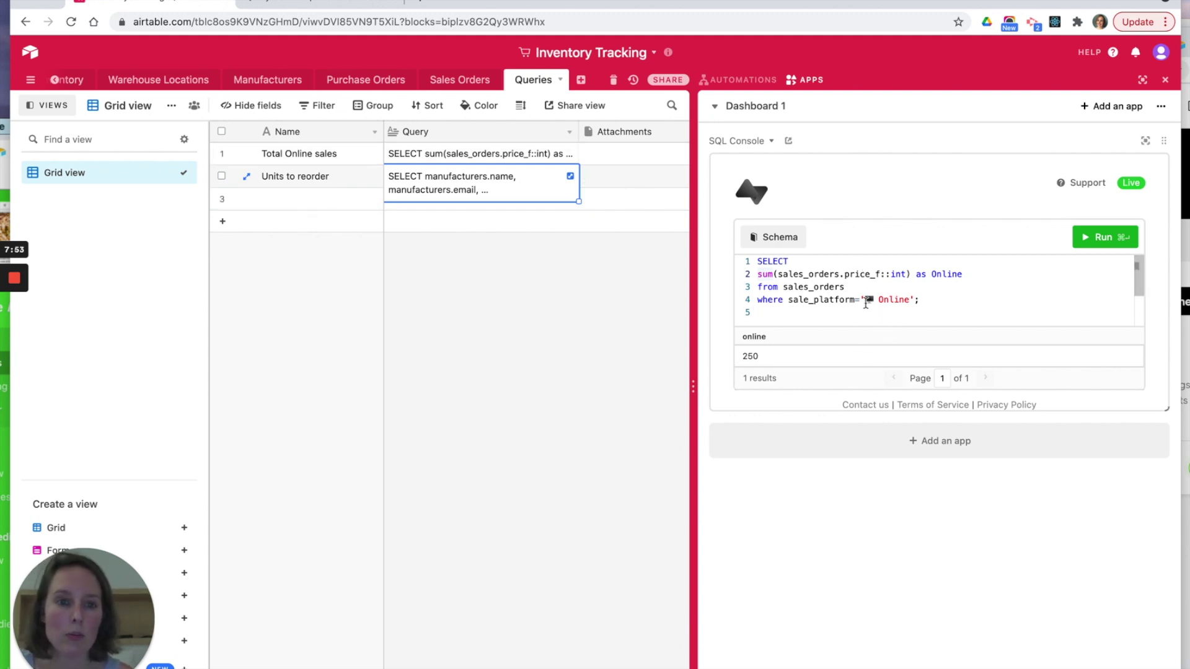
pyautogui.click(929, 302)
# Step: Replace the SQL Console text with the 'Units to reorder' query and run it, returning 4 manufacturers
pyautogui.press('super+a')
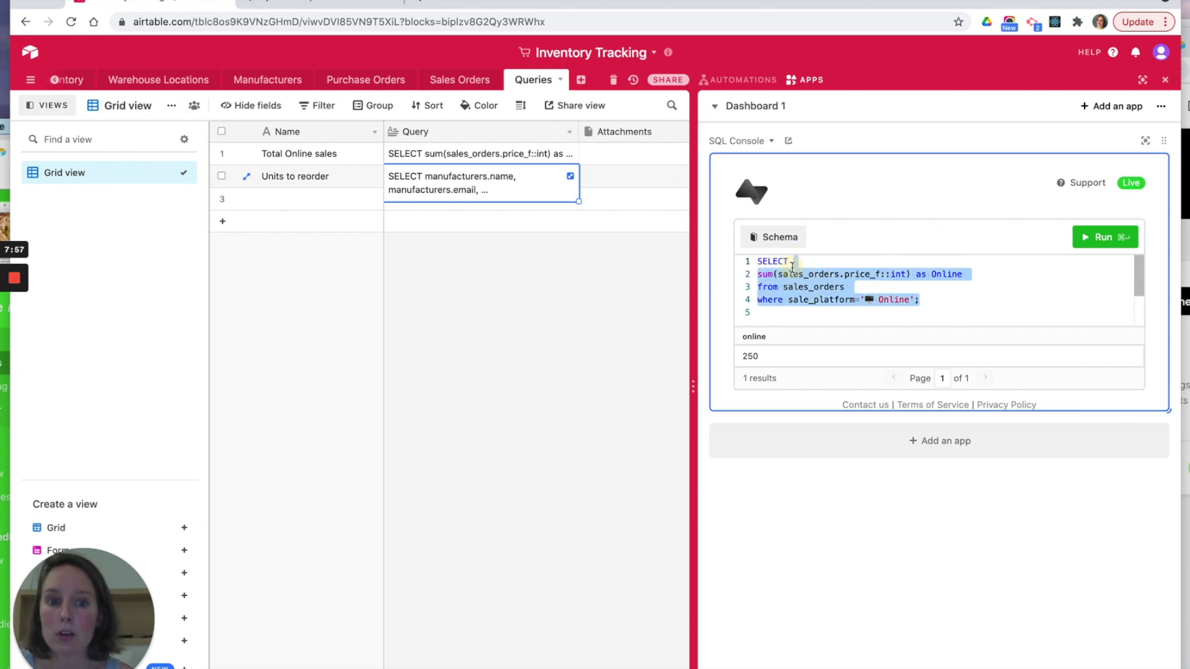
pyautogui.press('super+v')
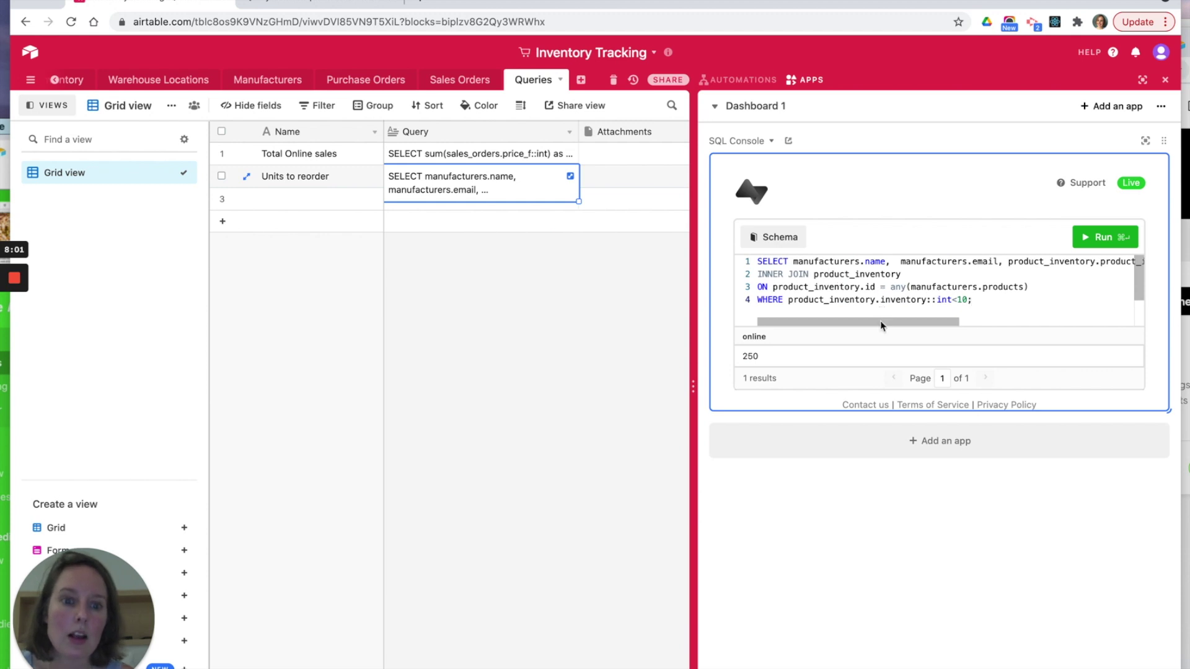
pyautogui.click(1088, 239)
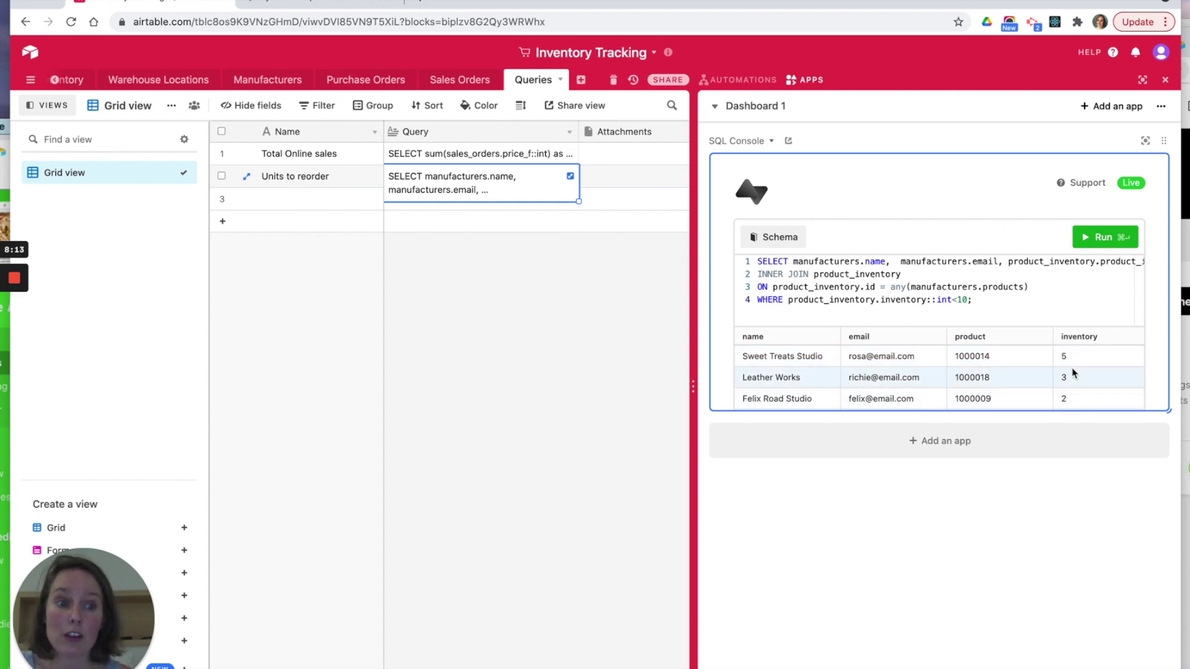
pyautogui.scroll(-2, 1072, 370)
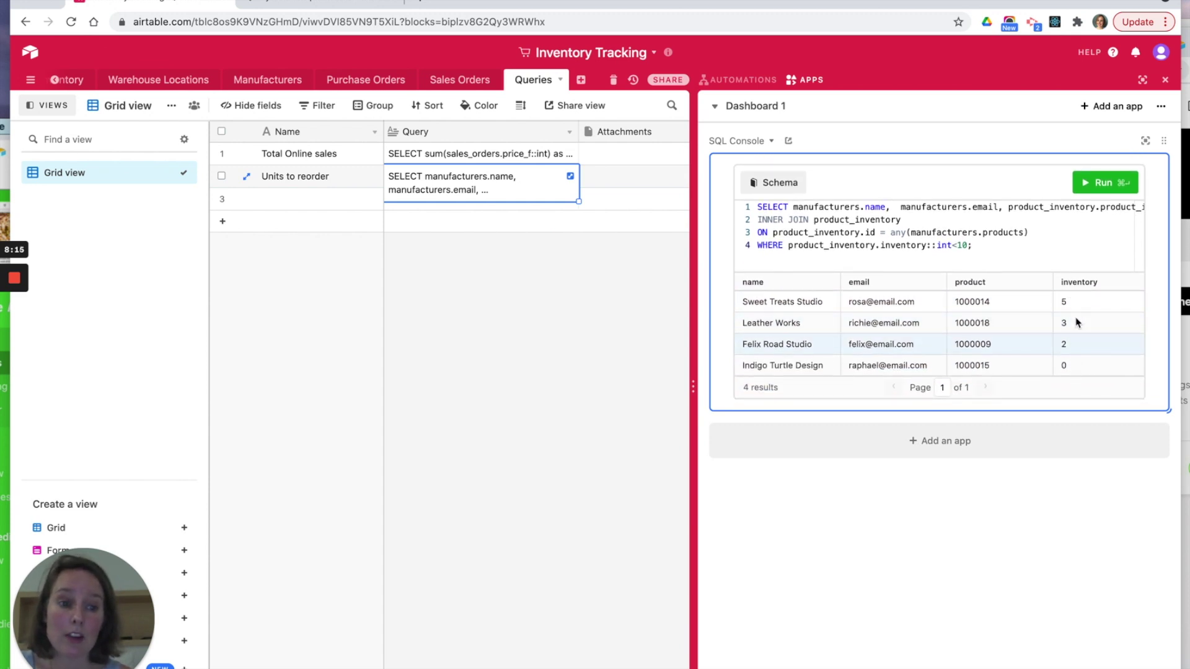
pyautogui.scroll(2, 1075, 320)
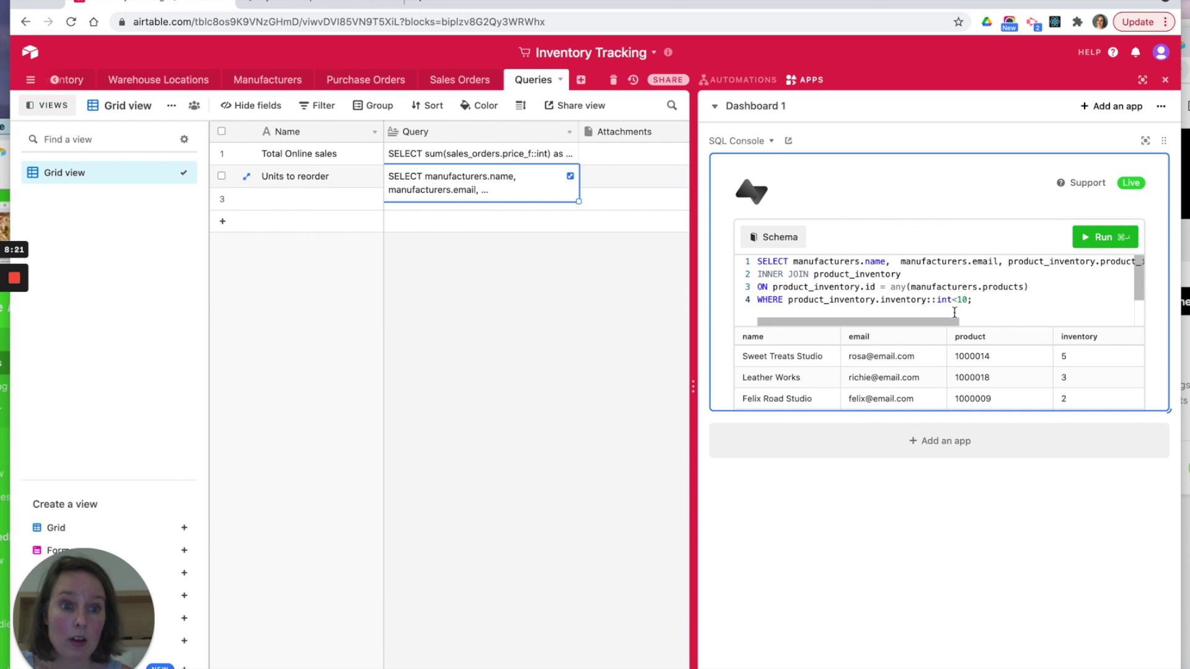
pyautogui.moveTo(955, 321); pyautogui.dragTo(979, 324)
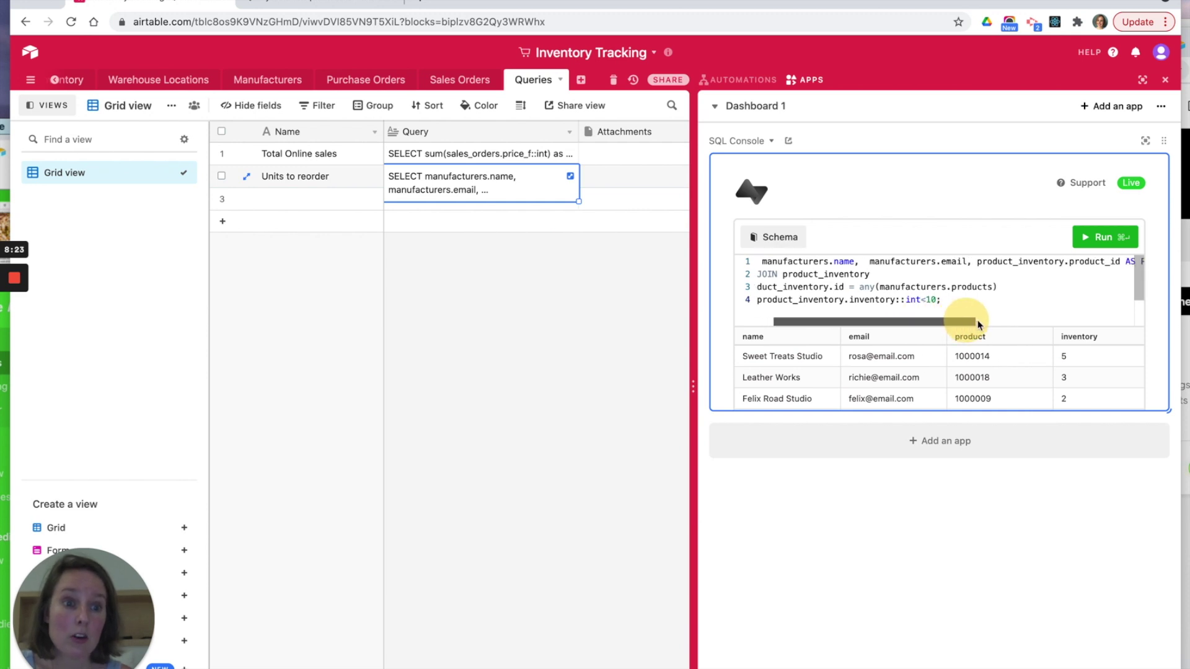
pyautogui.hscroll(5, 979, 321)
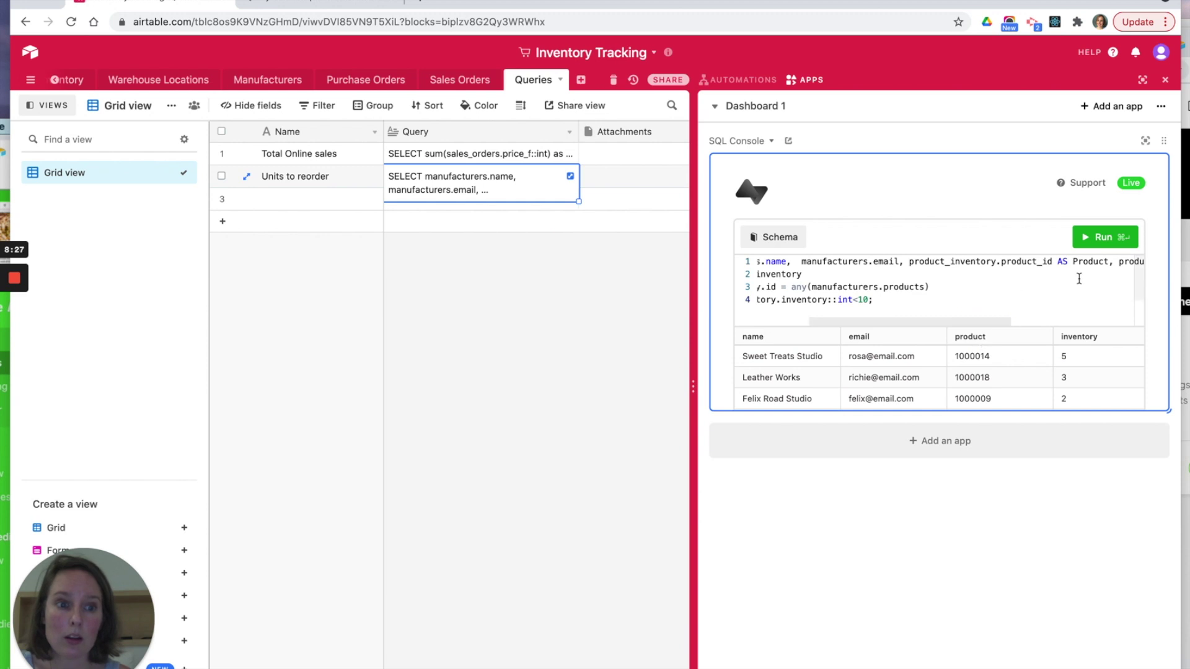
pyautogui.moveTo(1020, 321); pyautogui.dragTo(1043, 322)
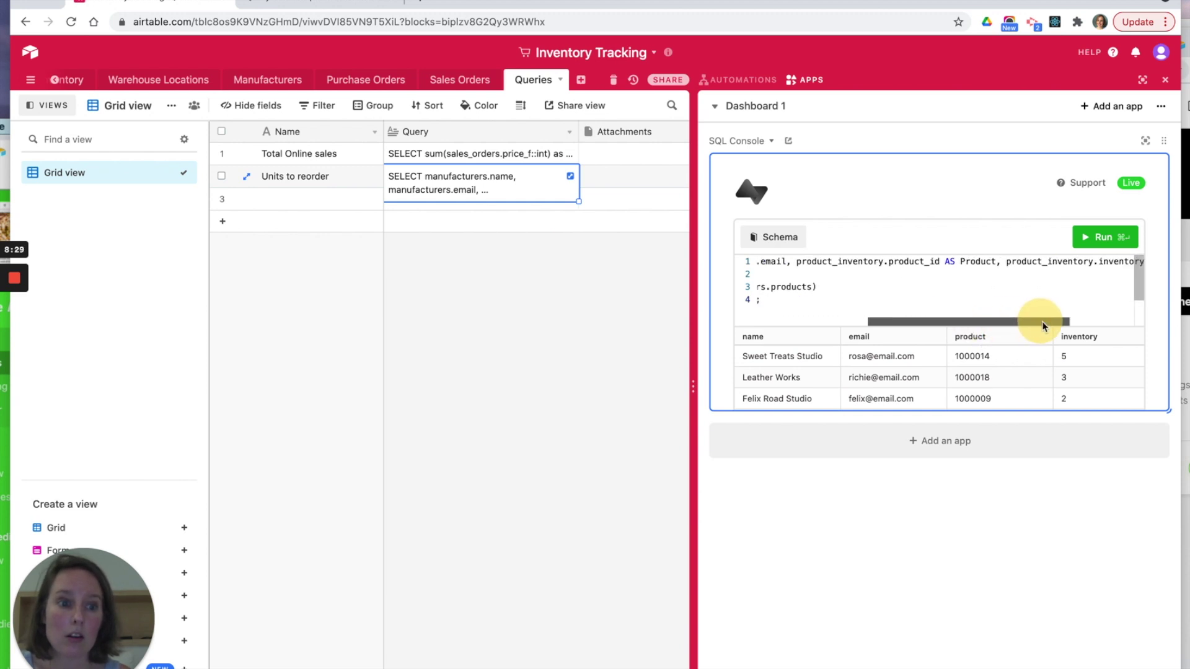
pyautogui.hscroll(5, 1049, 321)
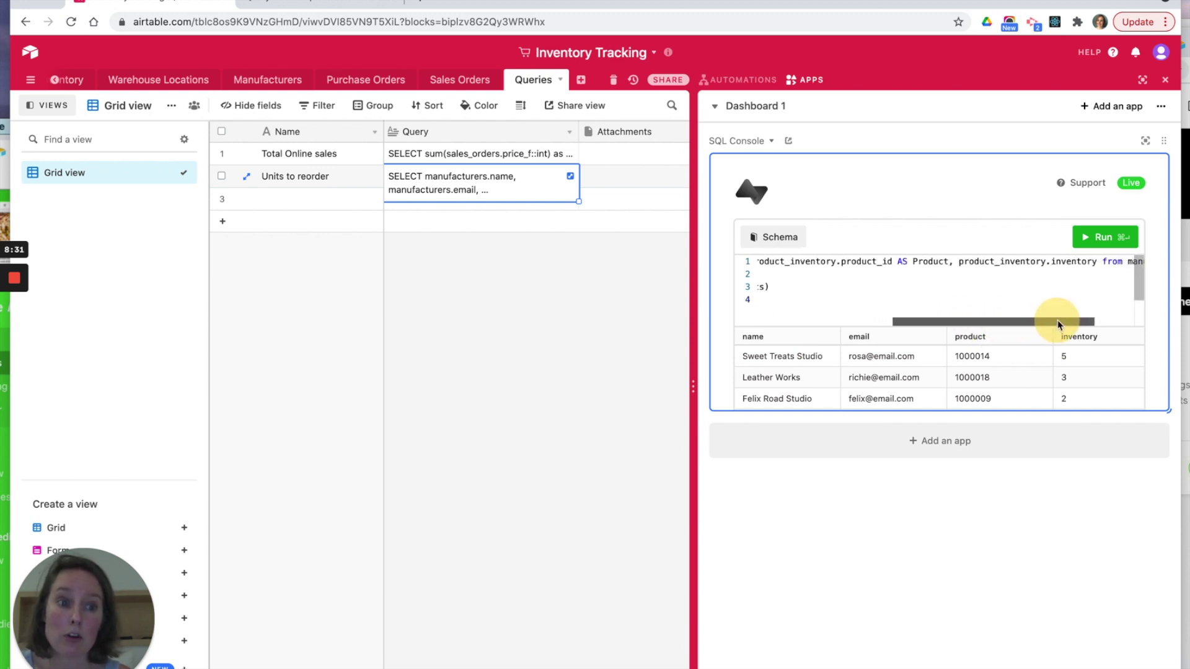
pyautogui.hscroll(5, 1057, 320)
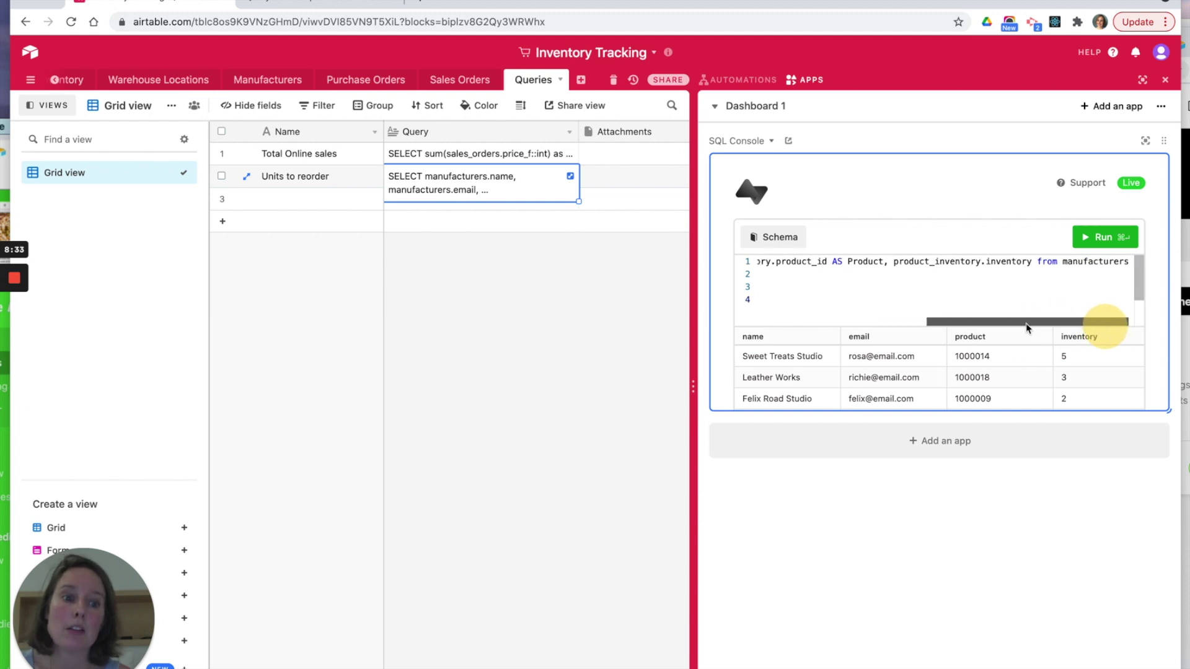
pyautogui.moveTo(1027, 327); pyautogui.dragTo(796, 304)
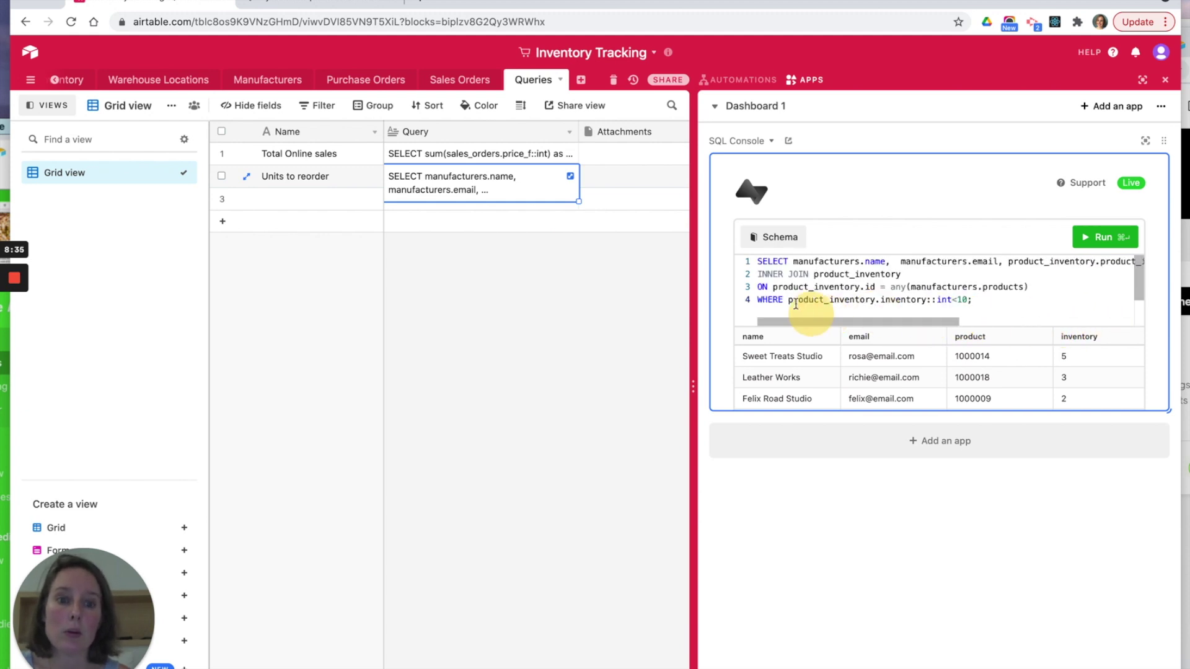